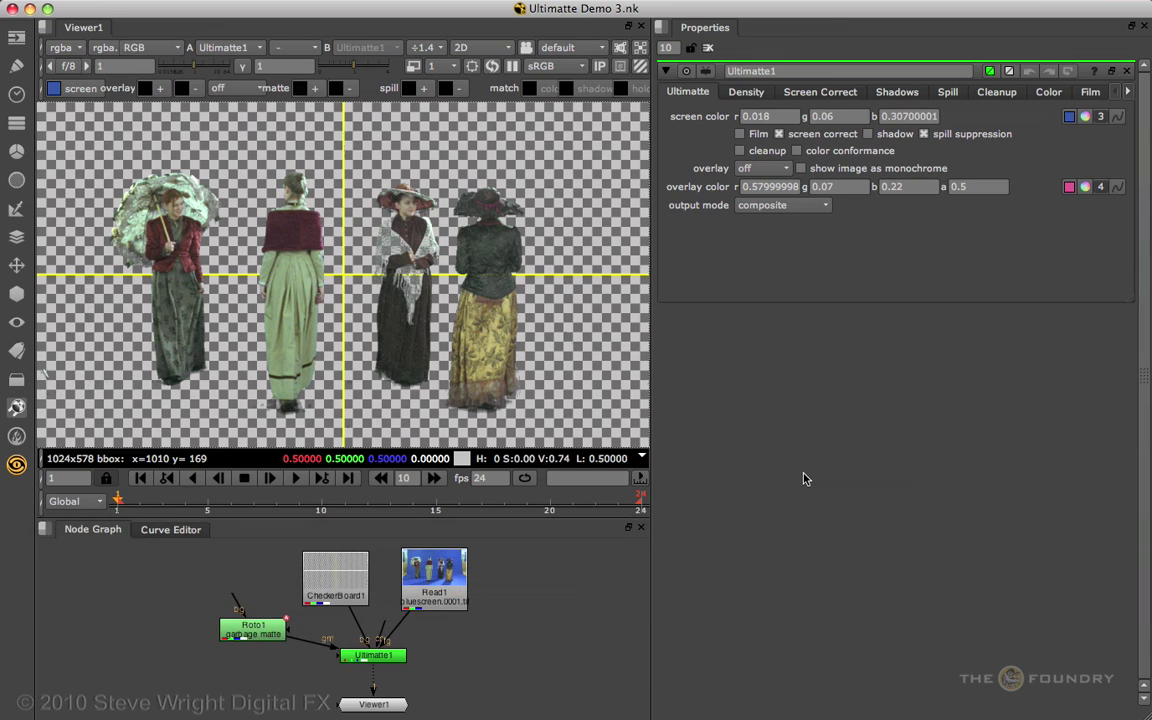
# - Switch the viewer to the alpha channel and lower its gamma to 0.08
pyautogui.click(161, 49)
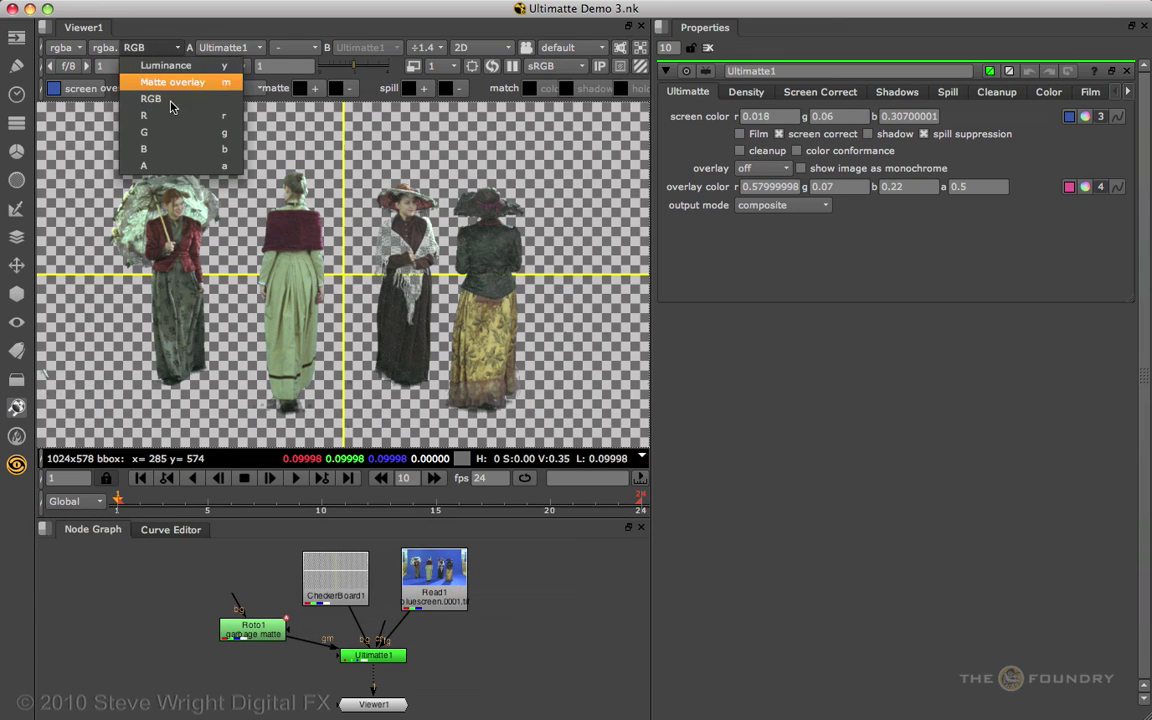
pyautogui.click(180, 170)
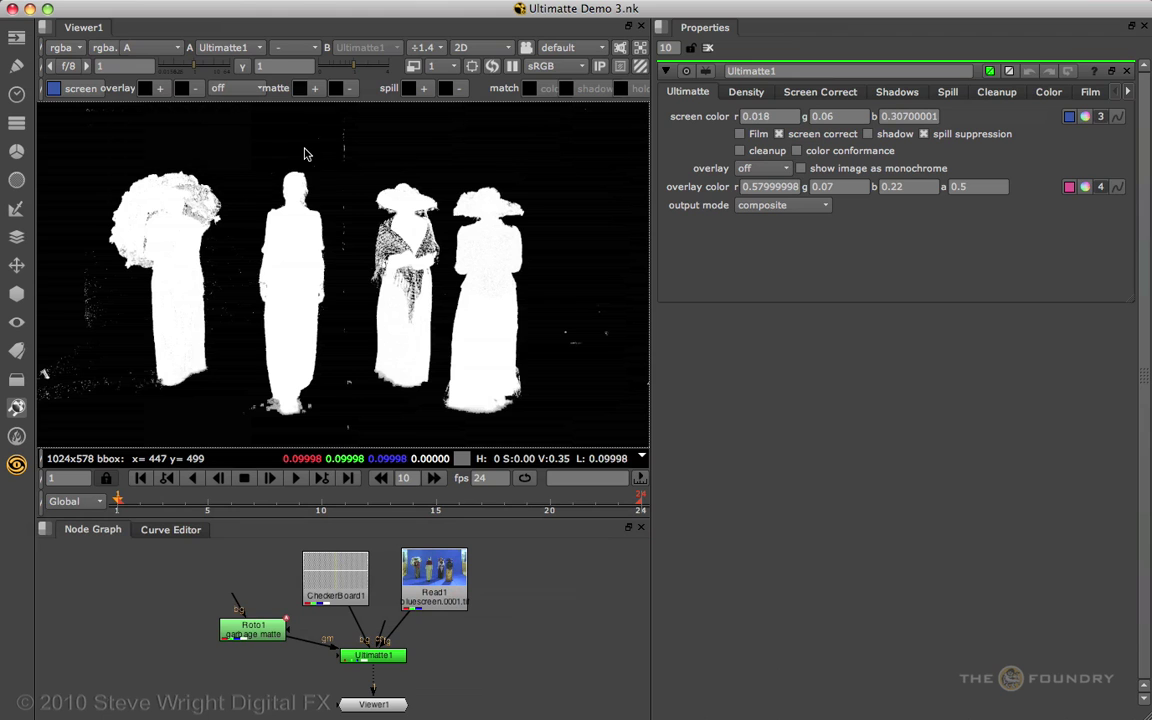
pyautogui.click(333, 67)
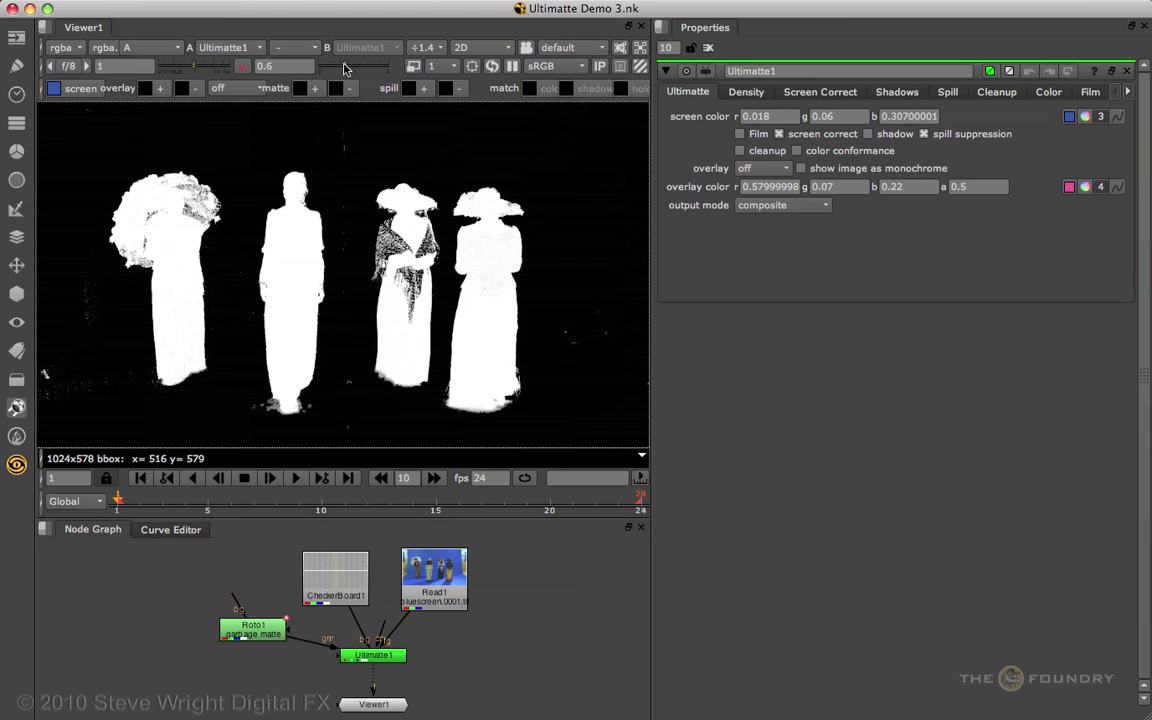
pyautogui.moveTo(333, 67); pyautogui.dragTo(326, 67)
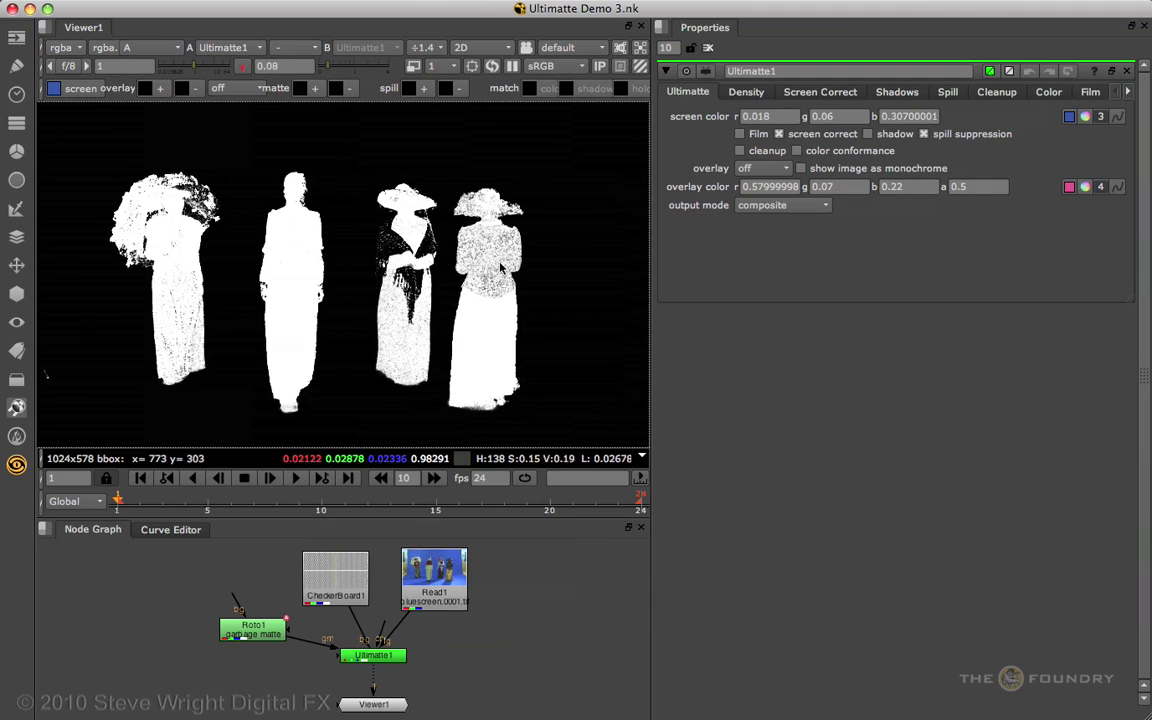
pyautogui.scroll(3, 491, 258)
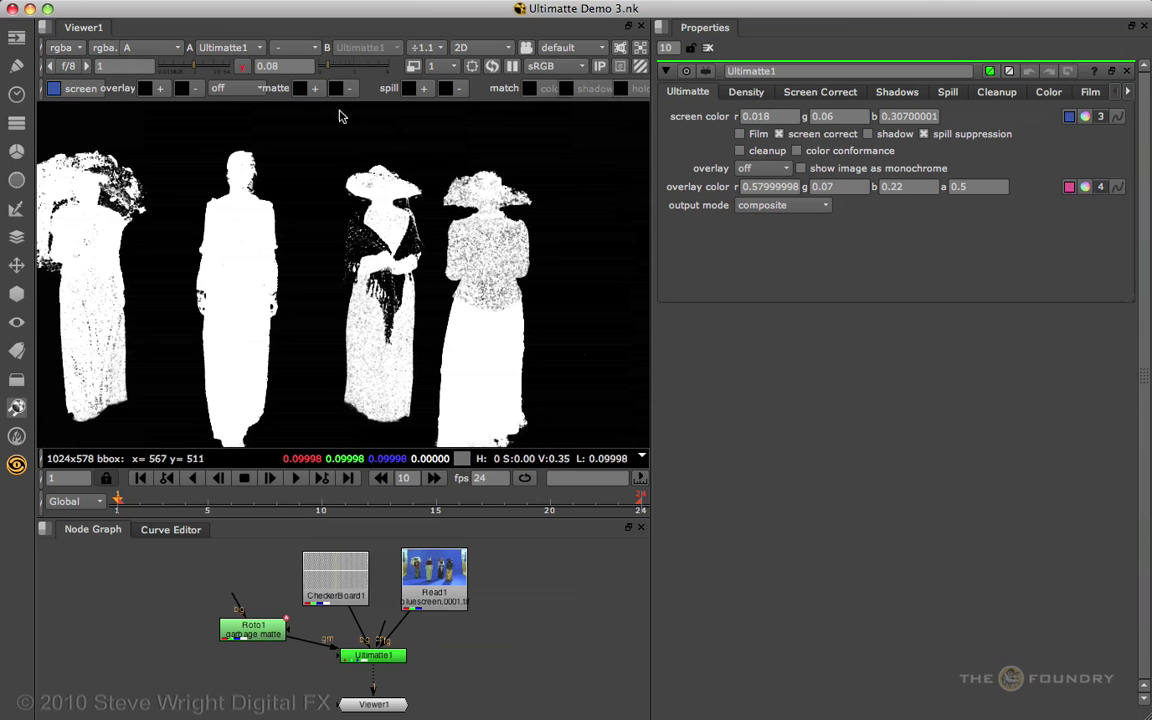
# - Re-sample the screen colour to 0.01568628/0.05882353/0.30588236 and raise viewer gamma to 1.7
pyautogui.click(300, 88)
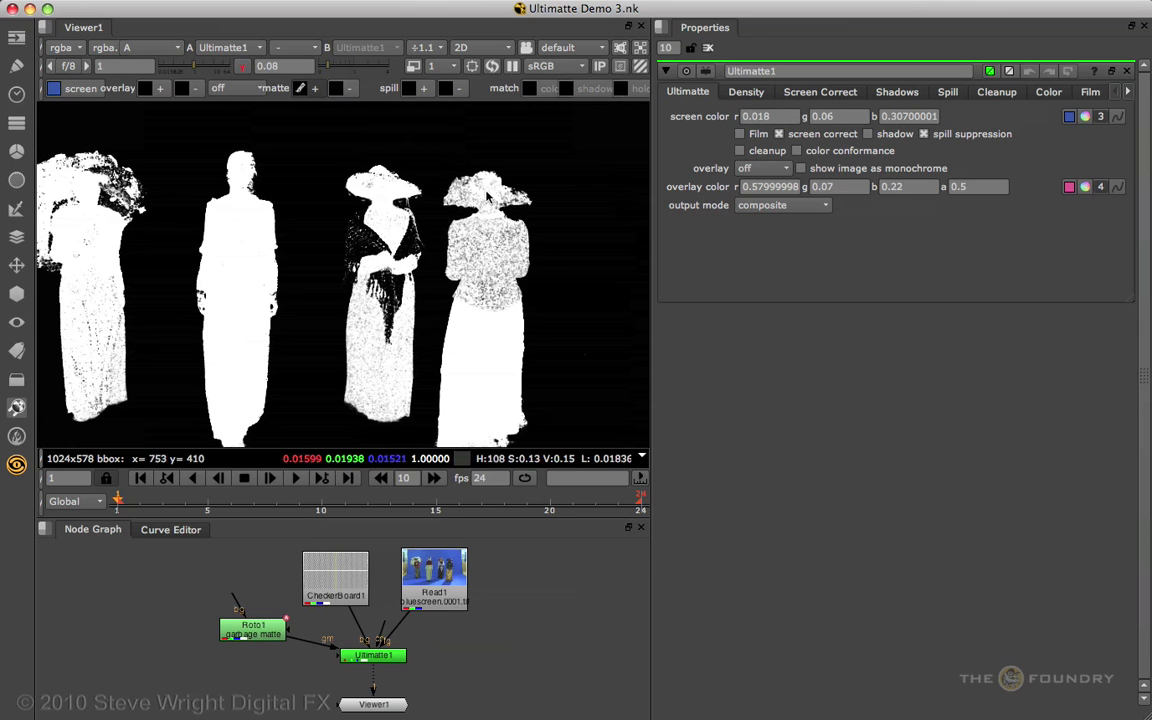
pyautogui.keyDown('alt'); pyautogui.keyDown('super'); pyautogui.click(484, 250); pyautogui.keyUp('super'); pyautogui.keyUp('alt')
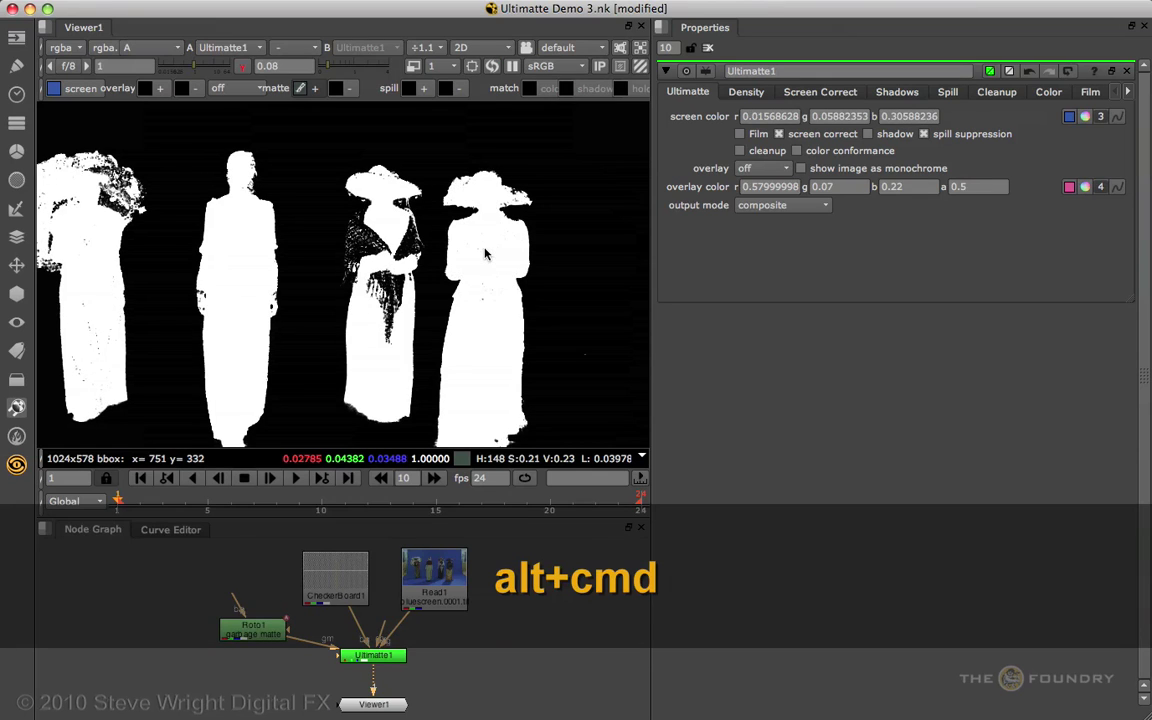
pyautogui.moveTo(300, 66); pyautogui.dragTo(361, 67)
pyautogui.moveTo(167, 159); pyautogui.dragTo(330, 142, button='middle')
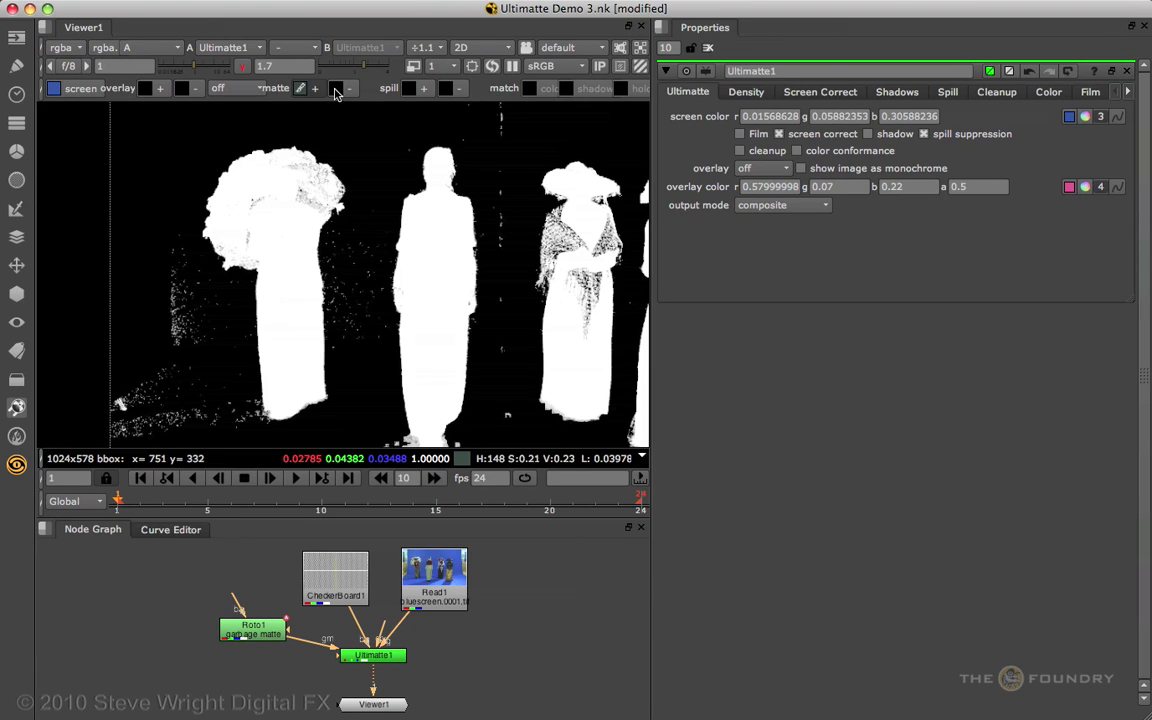
# - Try cleanup on, then revert Ultimatte1 to screen colour 0.018/0.06/0.307 with cleanup off
pyautogui.click(300, 88)
pyautogui.click(336, 89)
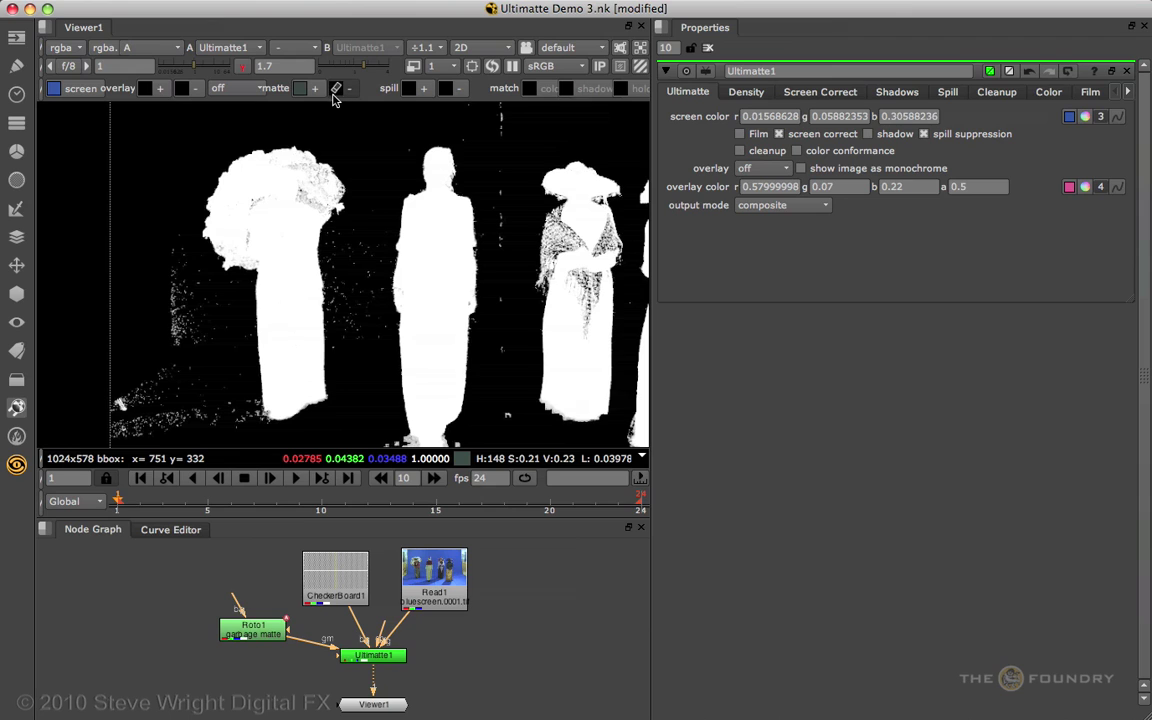
pyautogui.click(313, 180)
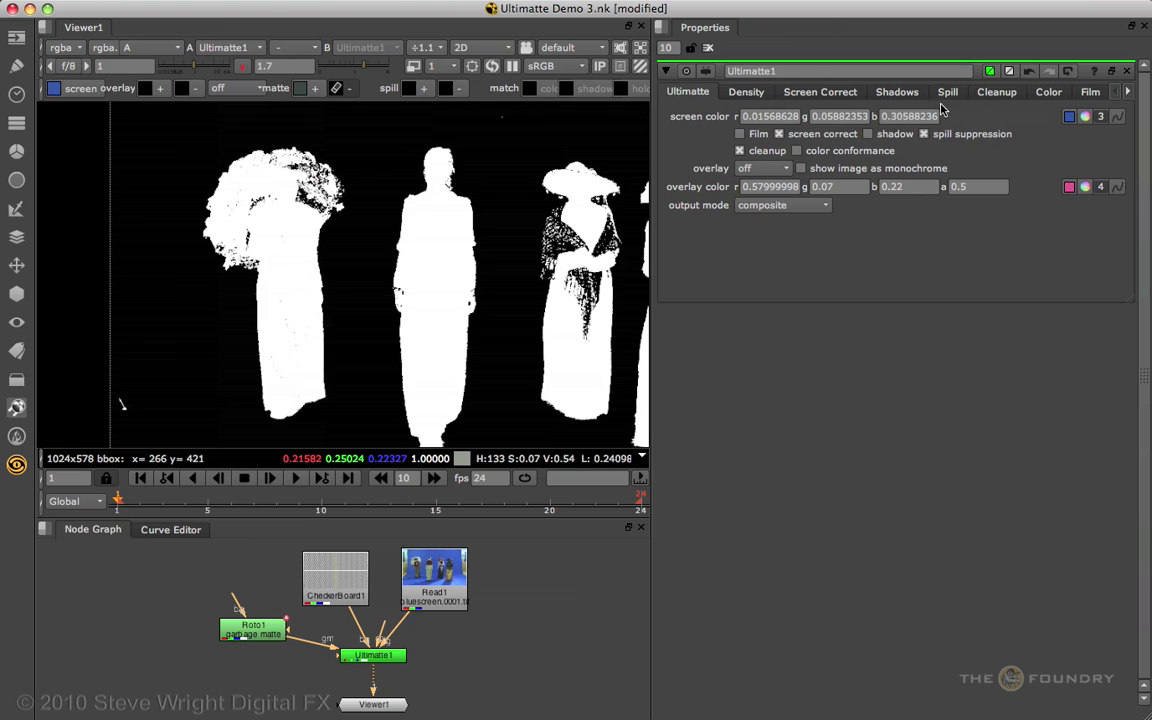
pyautogui.click(1070, 73)
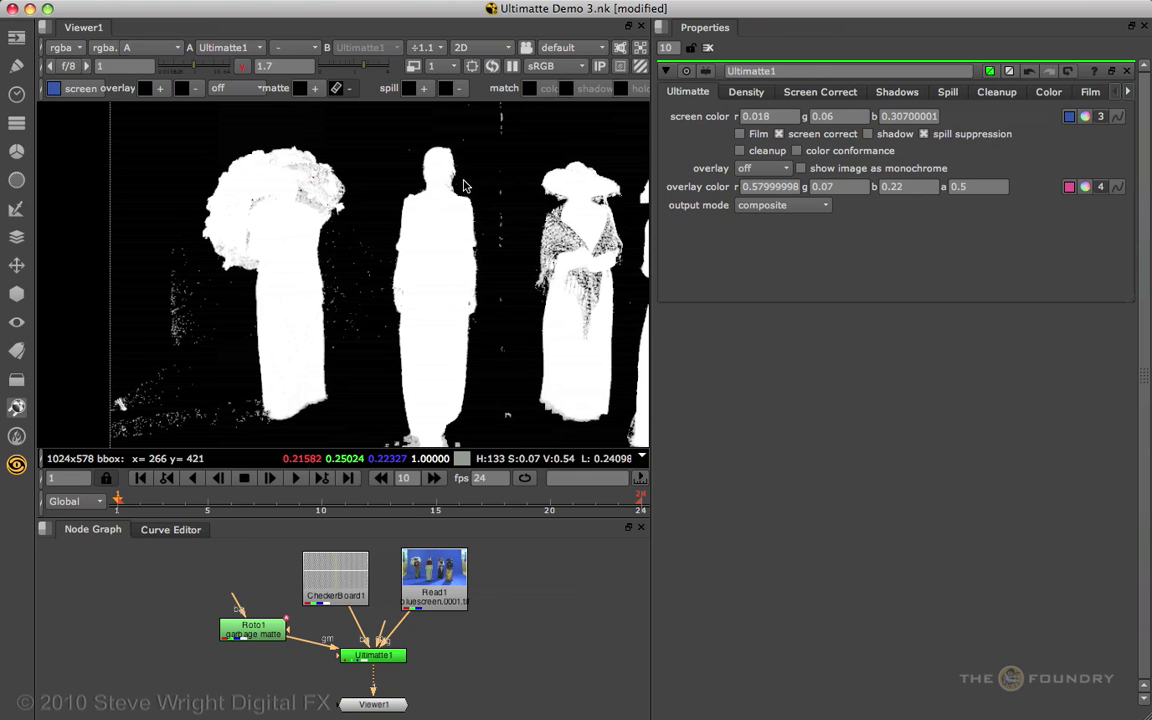
pyautogui.scroll(-2, 462, 192)
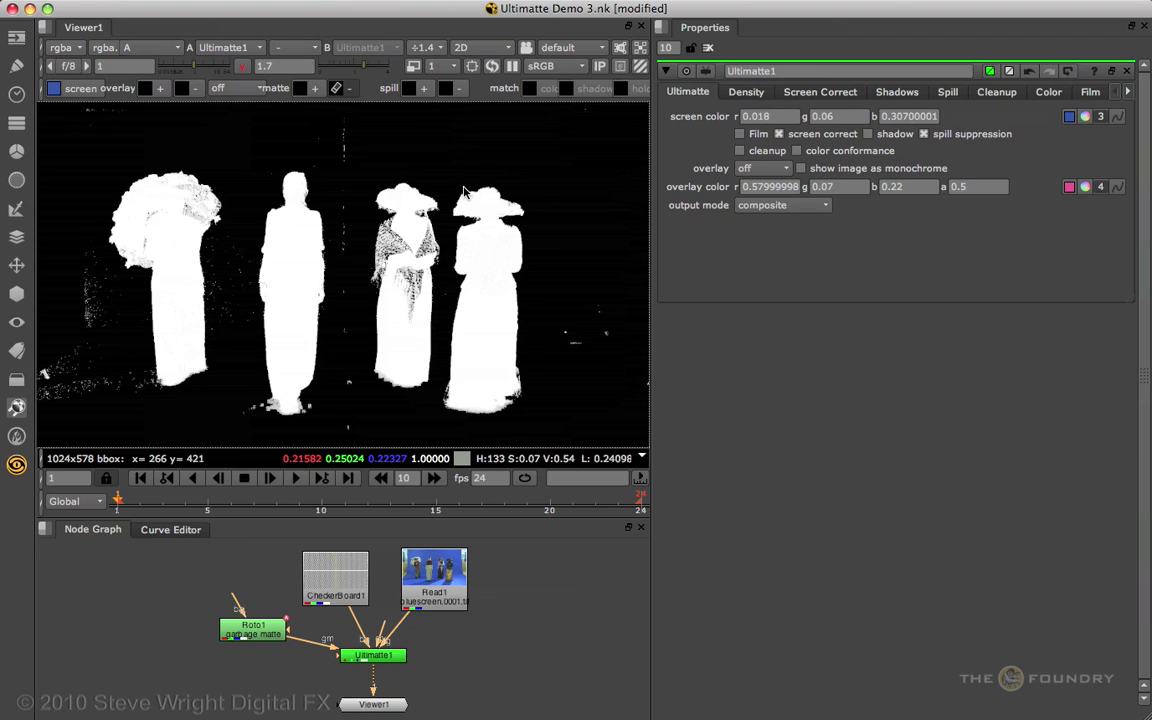
# - In the Density settings, reset viewer gamma to 1 and test brights on the shawl, returning it to 100
pyautogui.click(745, 91)
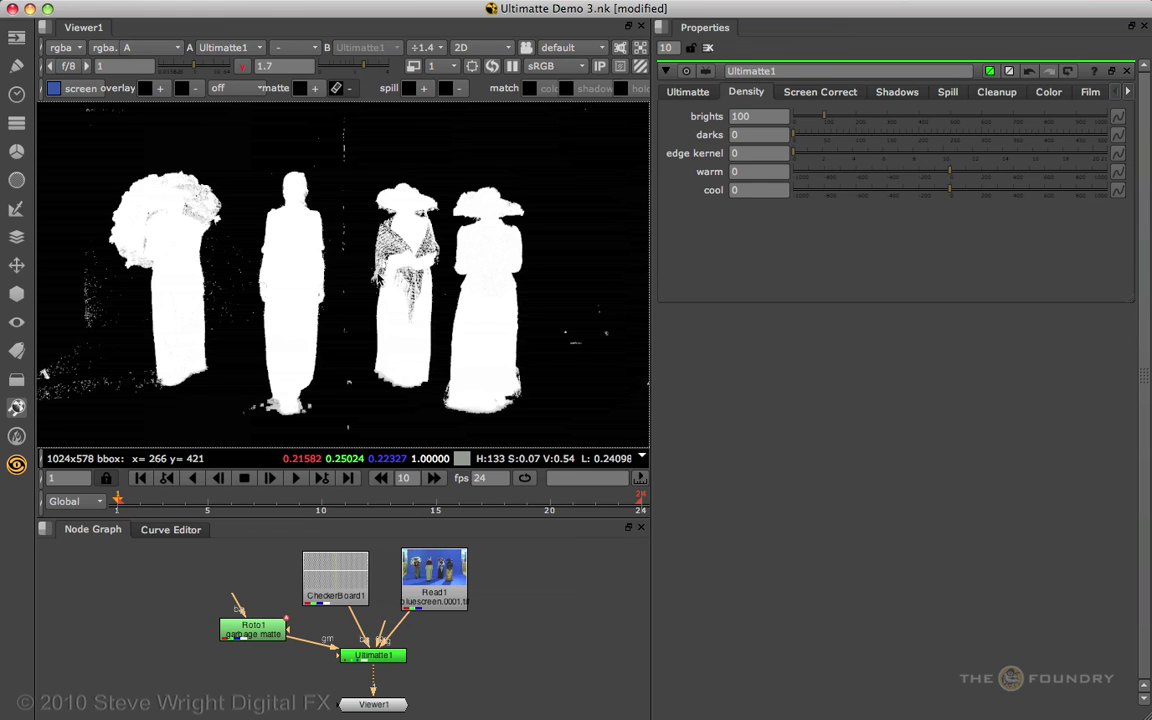
pyautogui.scroll(3, 440, 260)
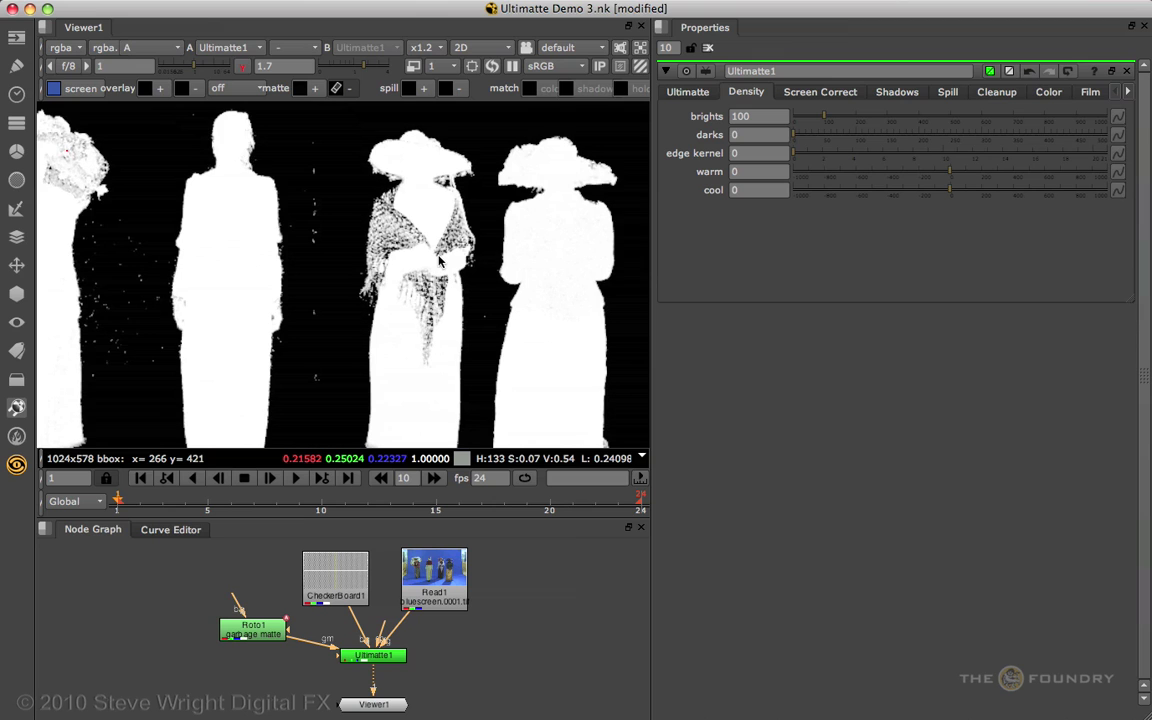
pyautogui.press('a')
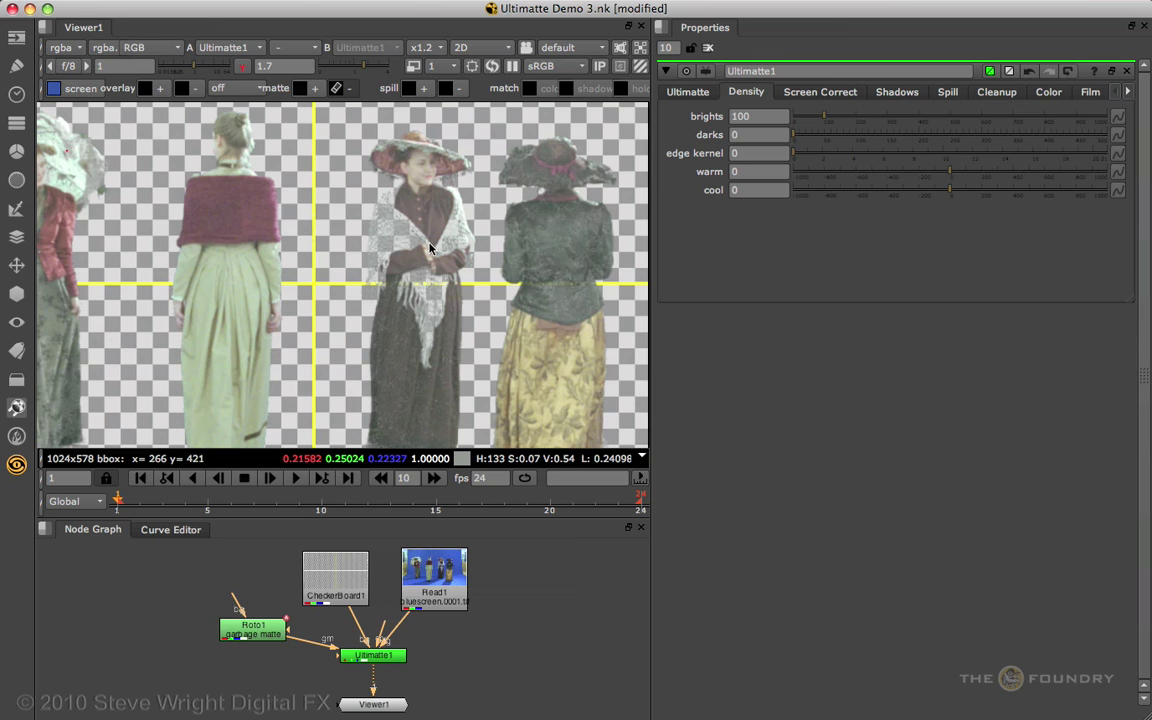
pyautogui.click(241, 66)
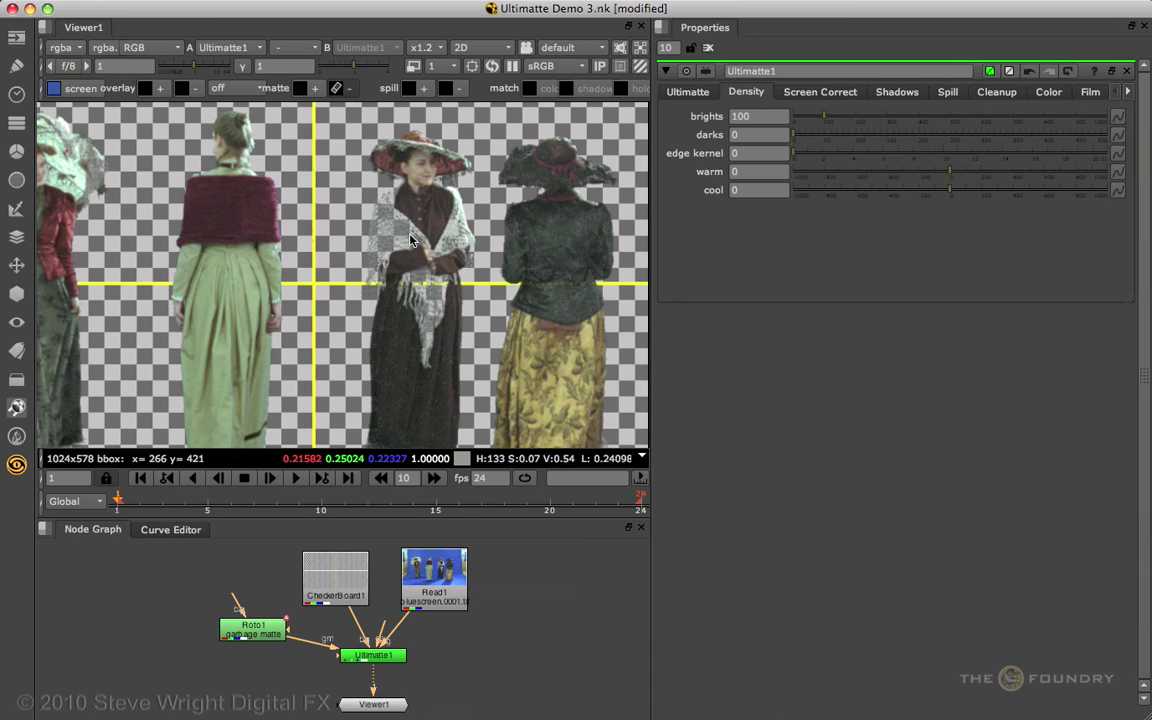
pyautogui.press('a')
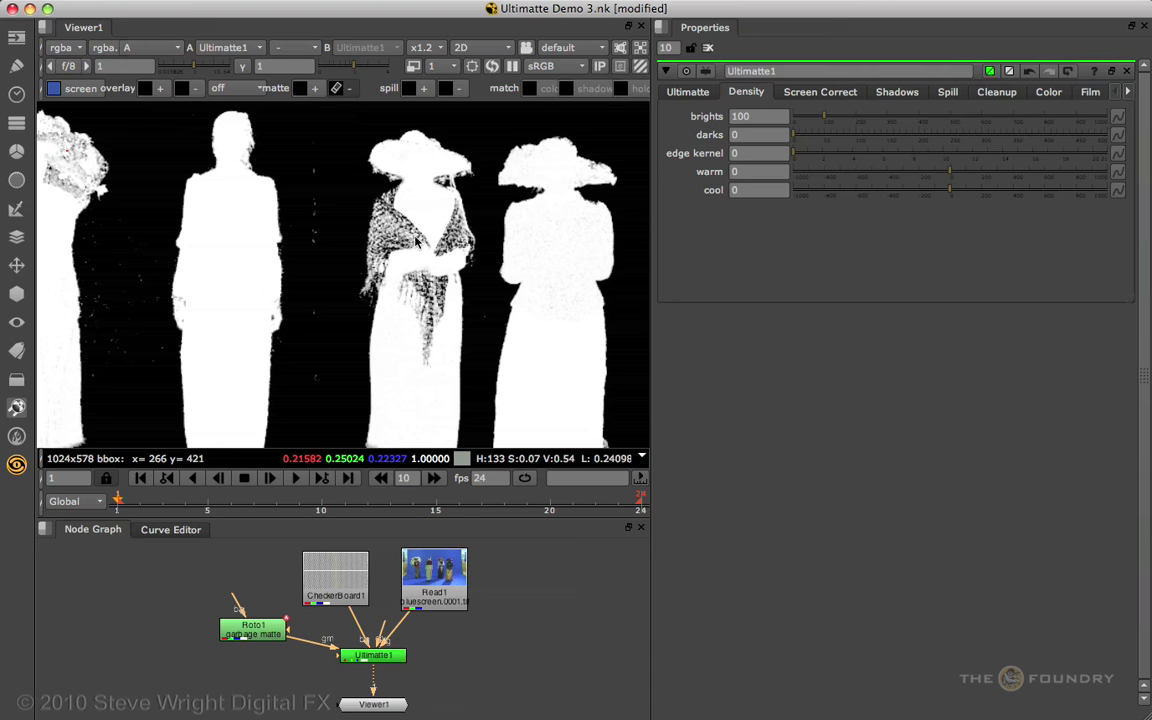
pyautogui.moveTo(830, 120); pyautogui.dragTo(847, 121)
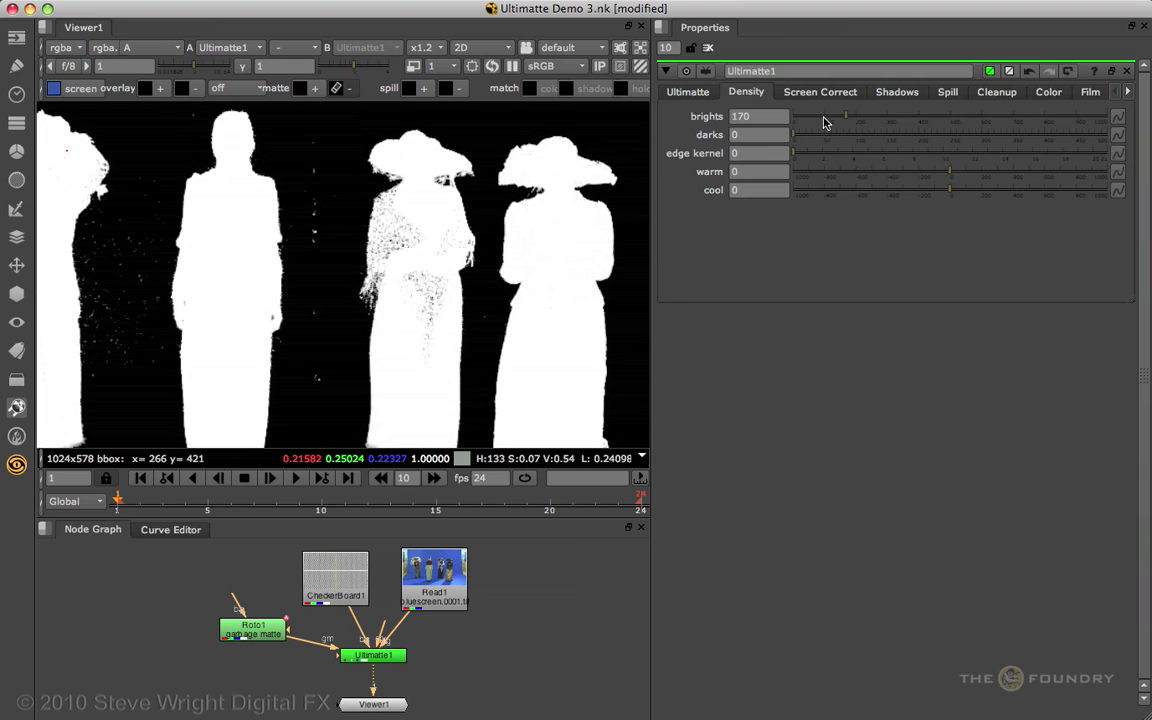
pyautogui.click(825, 121)
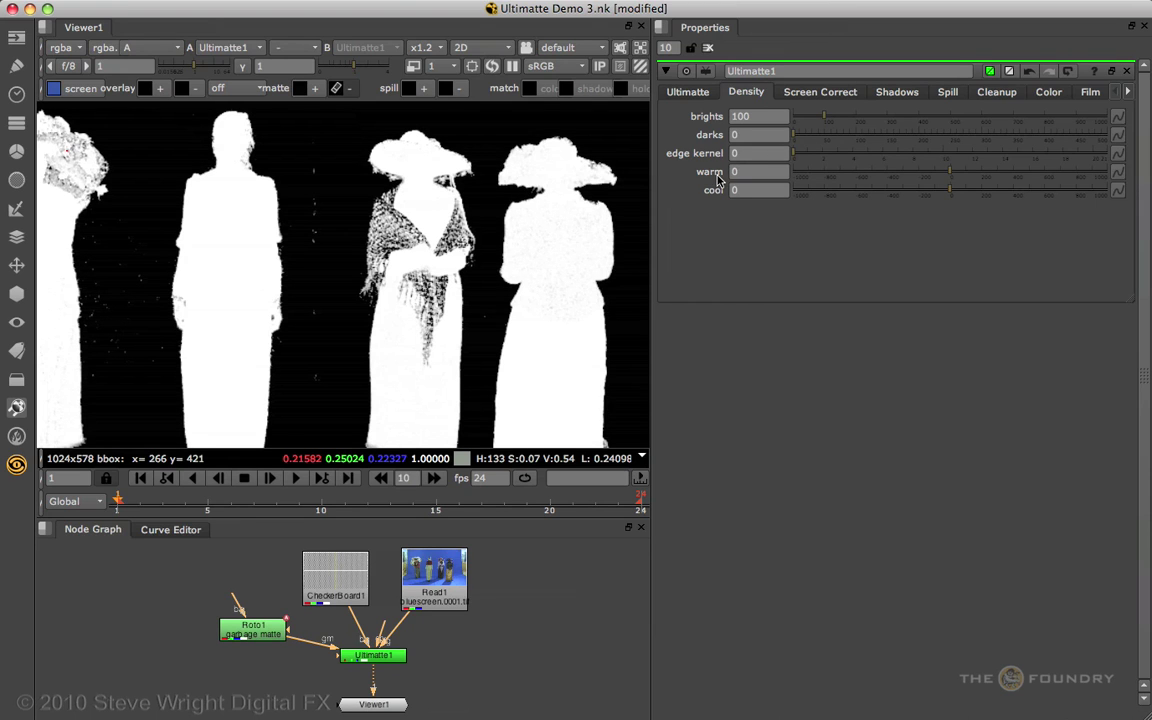
# - Raise warm to 260, then 390, on the alpha matte, then reset warm to 0
pyautogui.press('a')
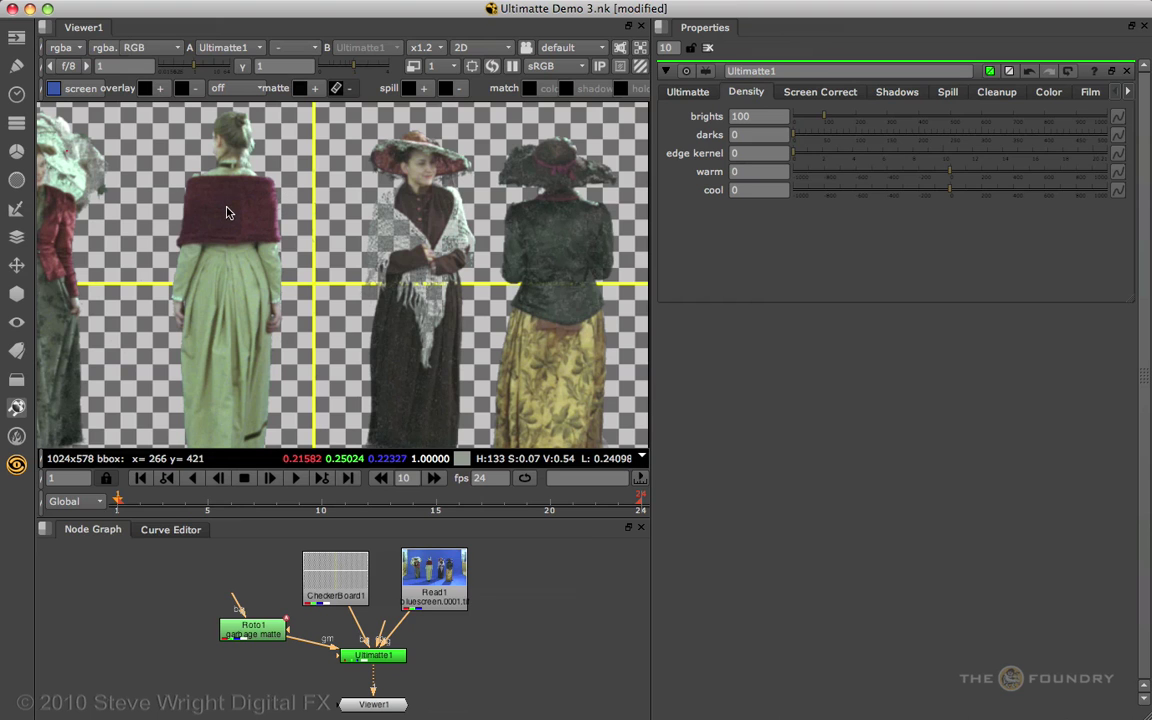
pyautogui.press('a')
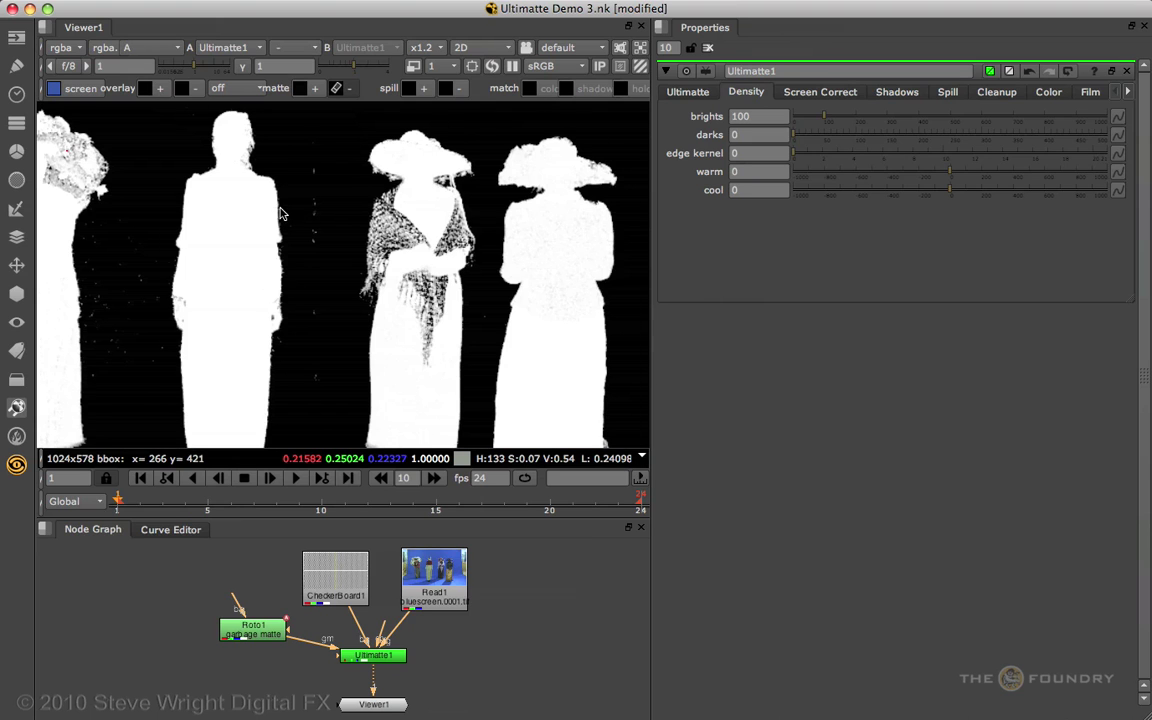
pyautogui.scroll(3, 252, 192)
pyautogui.moveTo(951, 175); pyautogui.dragTo(980, 175)
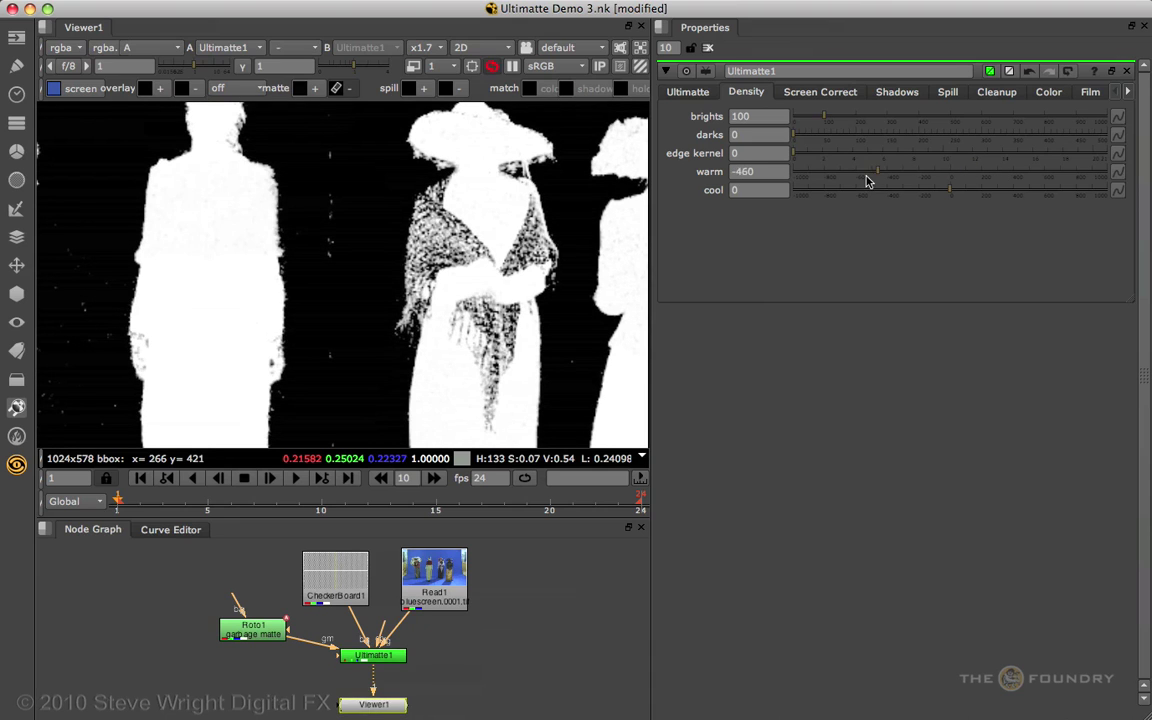
pyautogui.click(1010, 172)
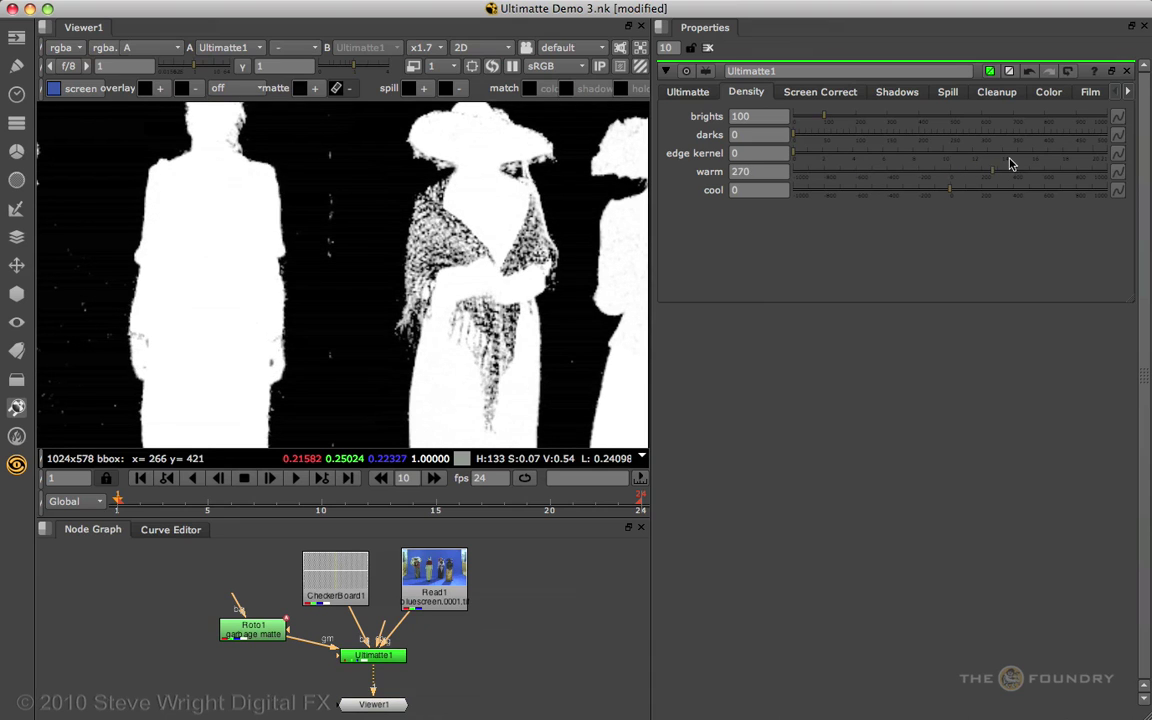
pyautogui.click(951, 175)
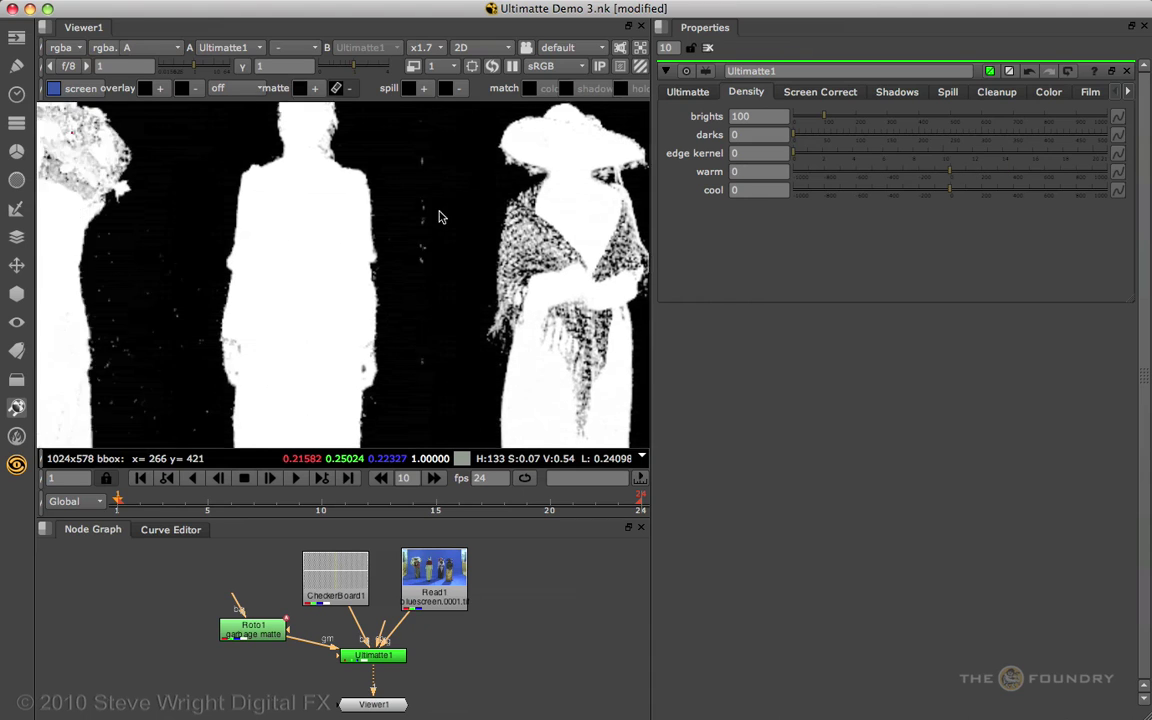
# - Compare the matte with cool lowered to -220, then return cool to 0
pyautogui.press('a')
pyautogui.press('a')
pyautogui.press('a')
pyautogui.press('a')
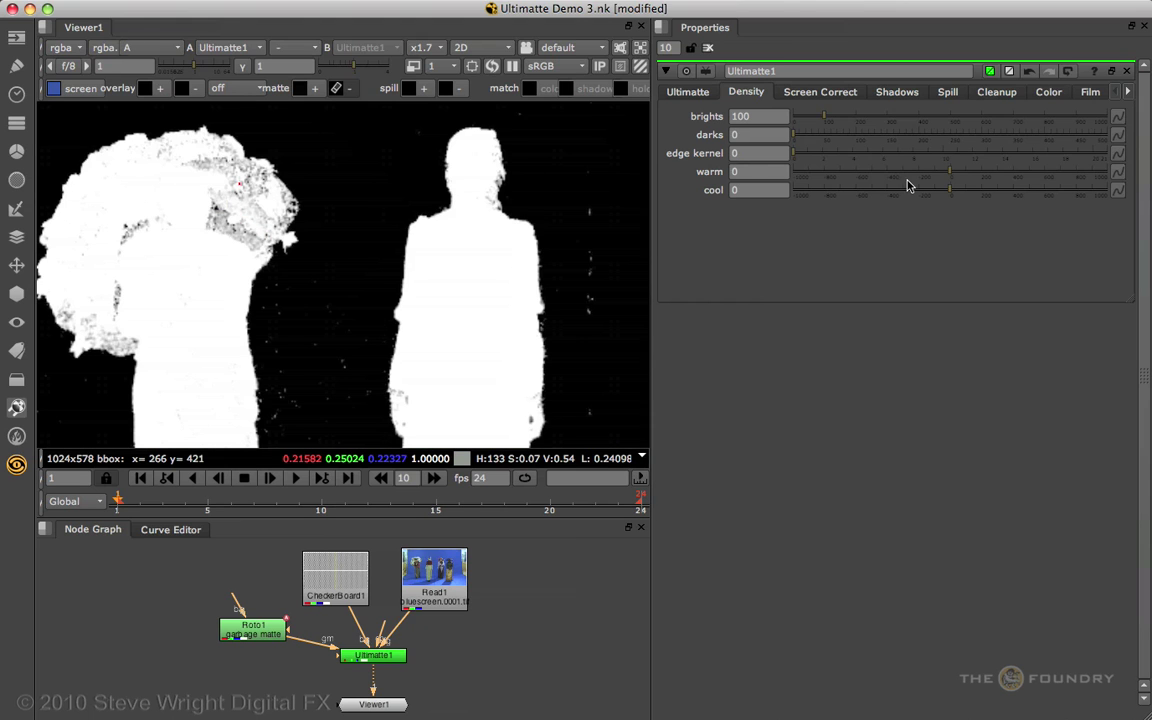
pyautogui.click(935, 196)
pyautogui.moveTo(935, 196)
pyautogui.mouseDown()
pyautogui.moveTo(974, 188)
pyautogui.moveTo(905, 190)
pyautogui.moveTo(935, 208)
pyautogui.moveTo(951, 198)
pyautogui.mouseUp()
pyautogui.scroll(-3, 563, 213)
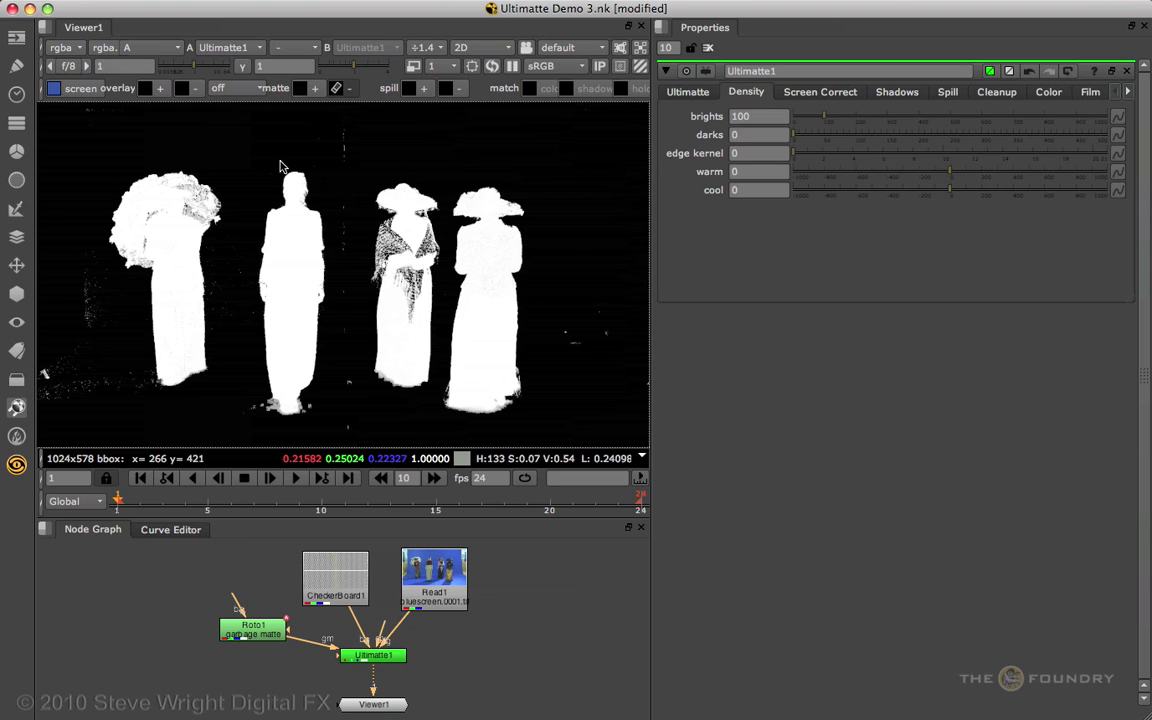
pyautogui.click(150, 48)
# - View the colour composite, pan to the right-hand women's dresses, and raise edge kernel to 3.7
pyautogui.click(152, 100)
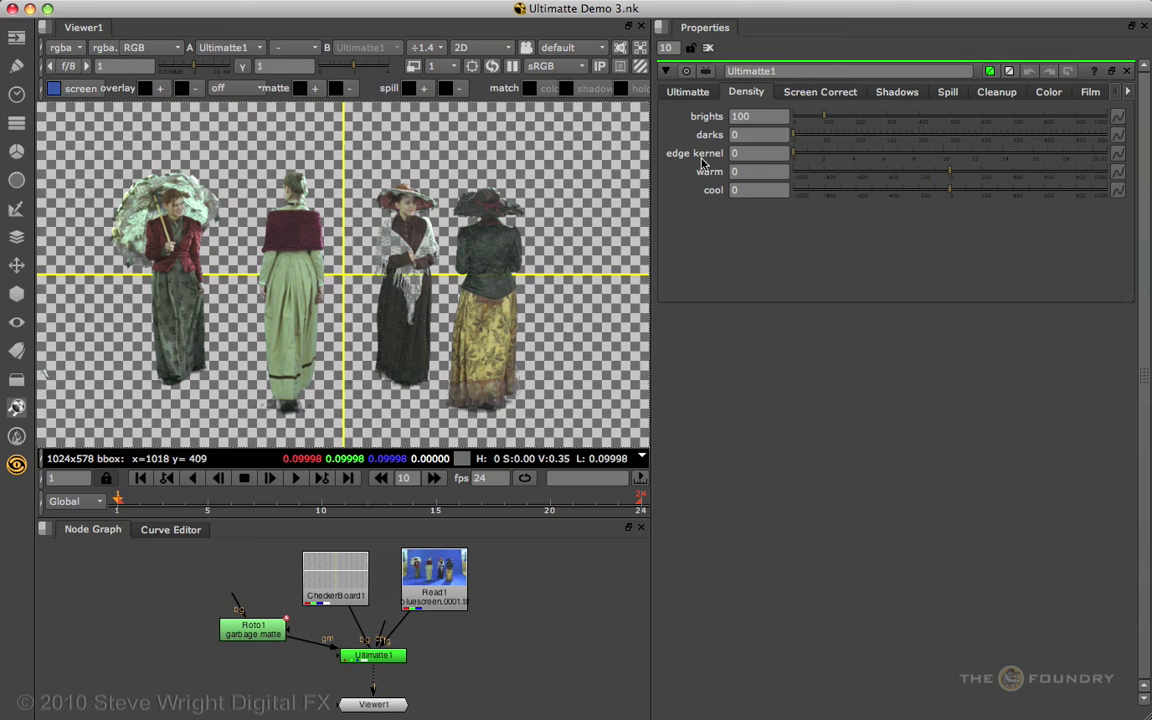
pyautogui.scroll(5, 490, 320)
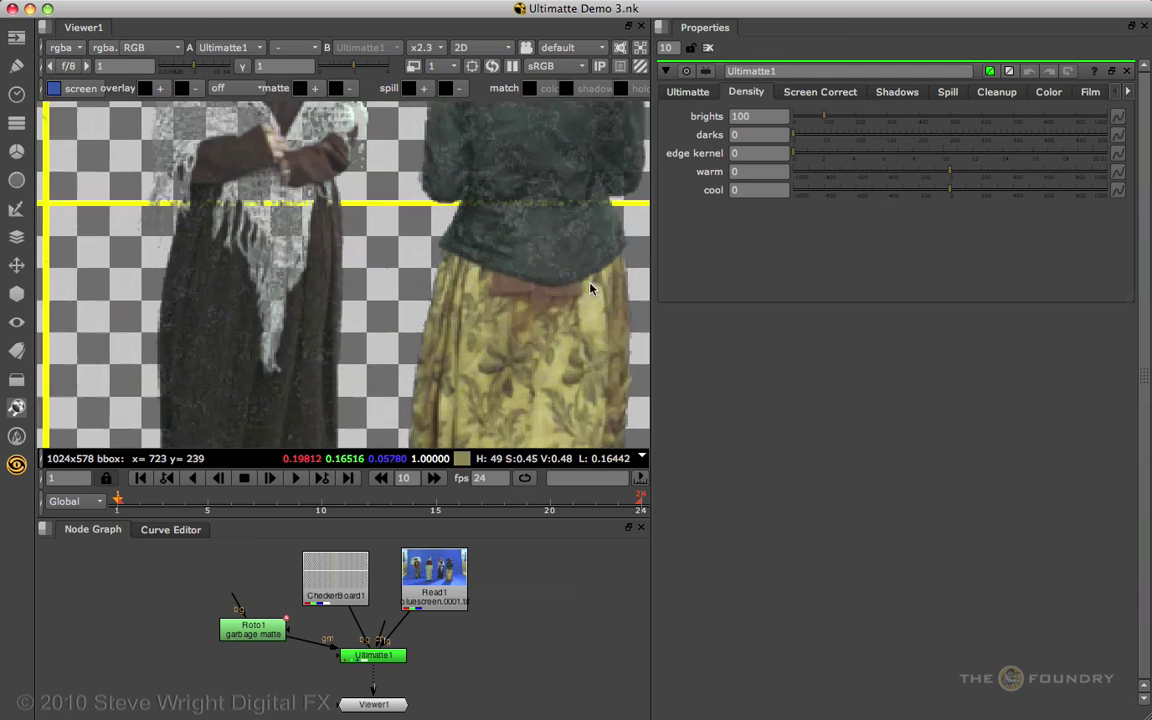
pyautogui.moveTo(548, 340); pyautogui.dragTo(468, 237, button='middle')
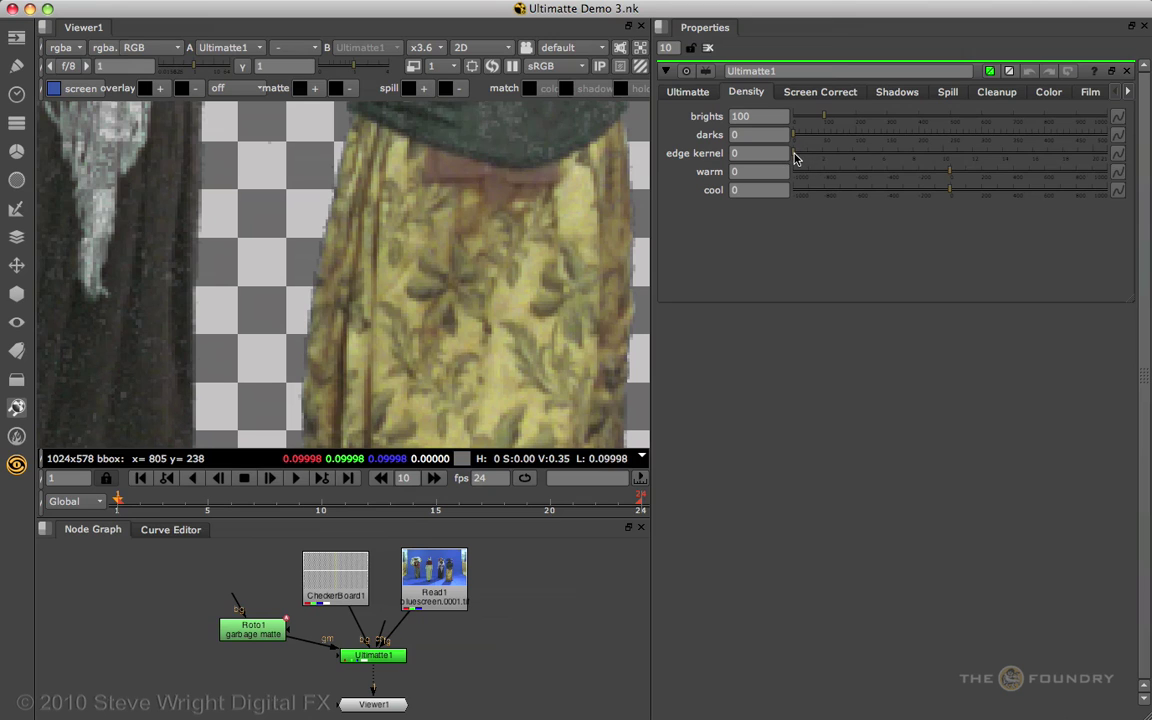
pyautogui.moveTo(795, 158); pyautogui.dragTo(848, 158)
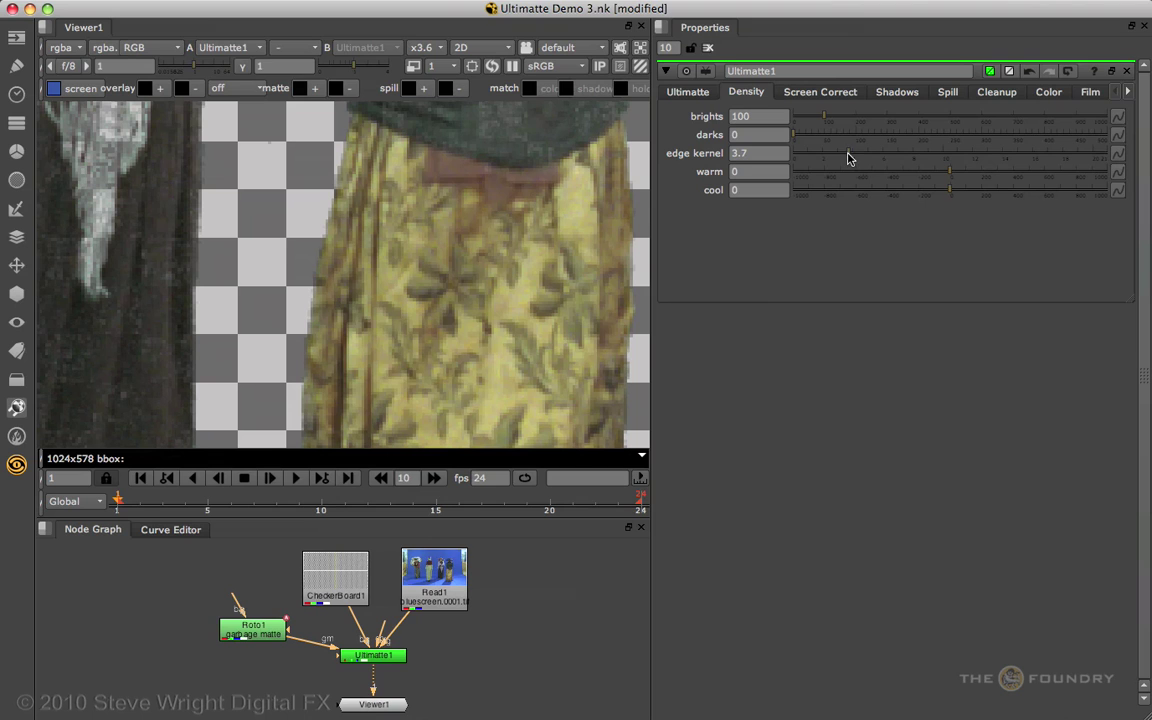
# - On the alpha matte, compare higher edge kernel values, then try 1.8 on the floral skirt
pyautogui.click(160, 48)
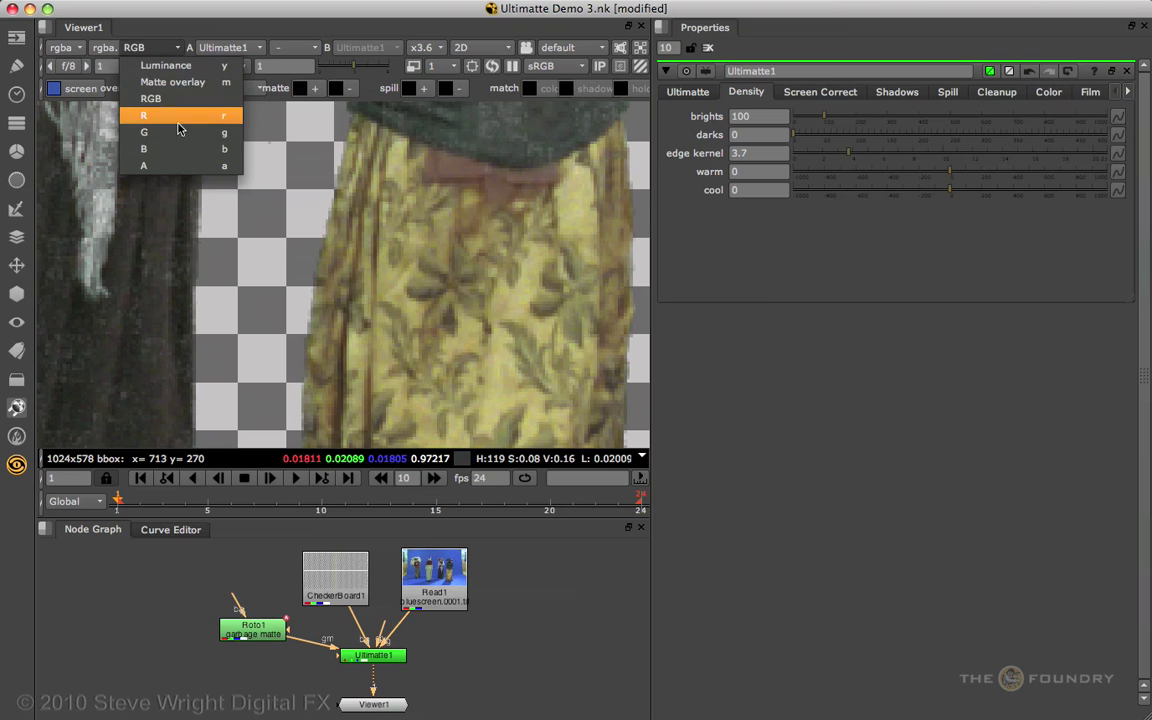
pyautogui.click(170, 165)
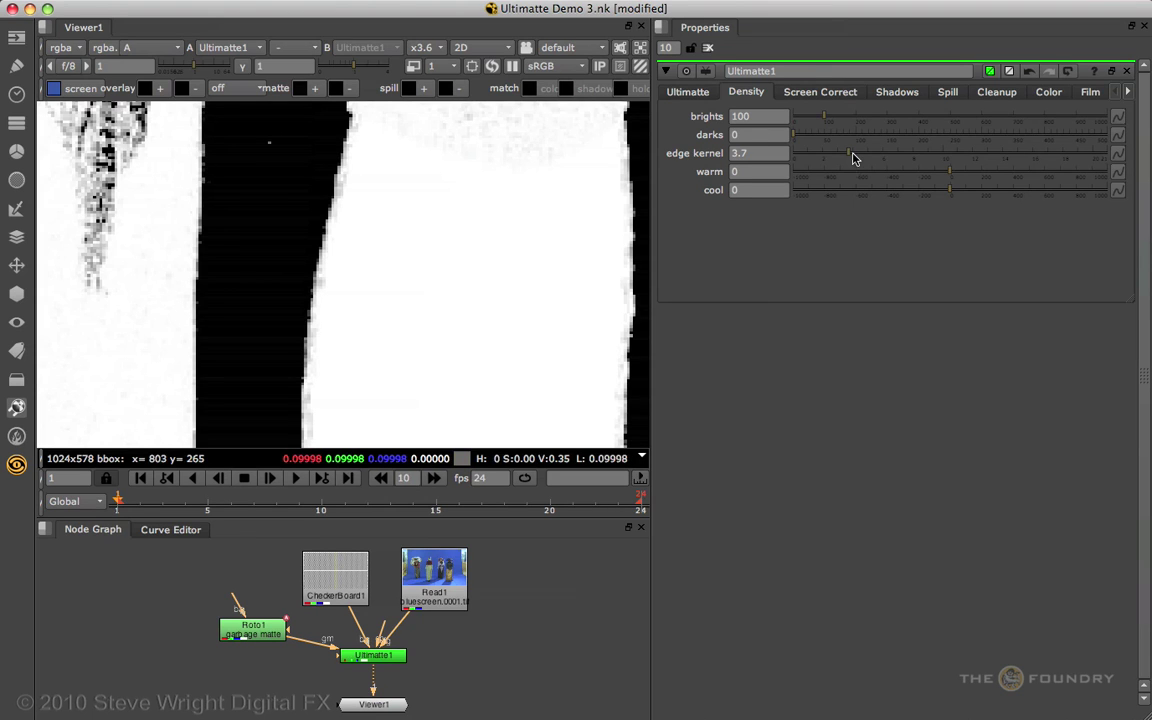
pyautogui.moveTo(851, 157); pyautogui.dragTo(913, 160)
pyautogui.moveTo(841, 160); pyautogui.dragTo(820, 161)
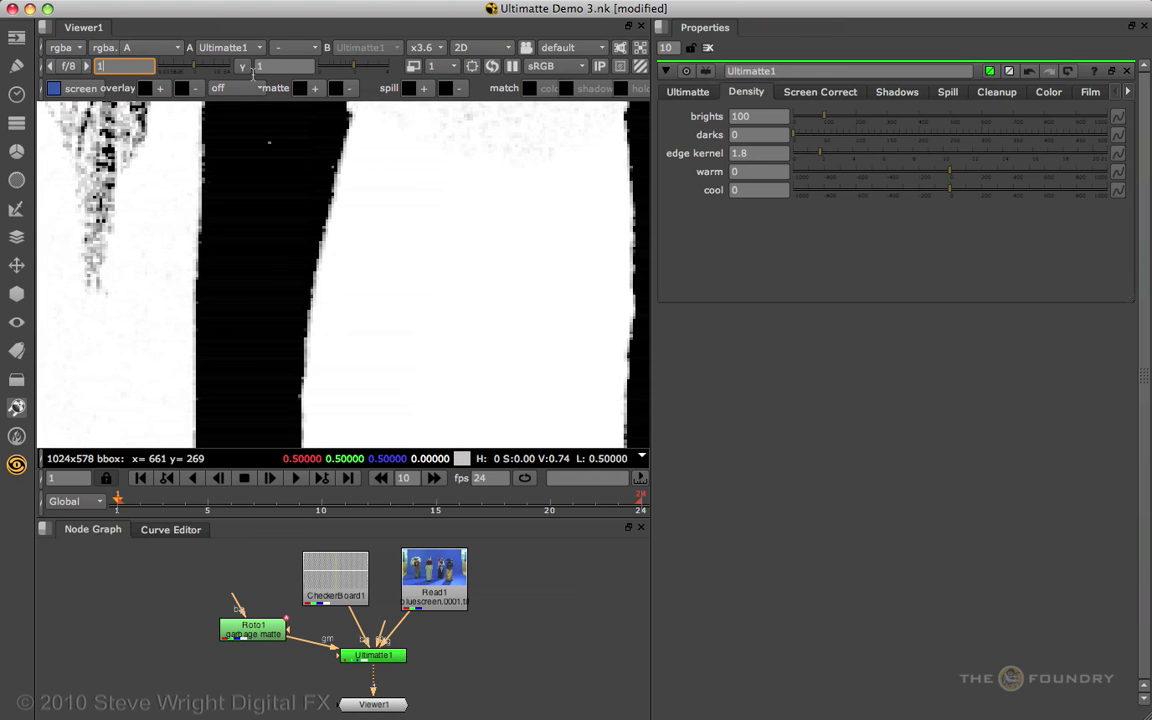
# - Return the viewer to the RGB colour image and fit the whole frame
pyautogui.click(170, 53)
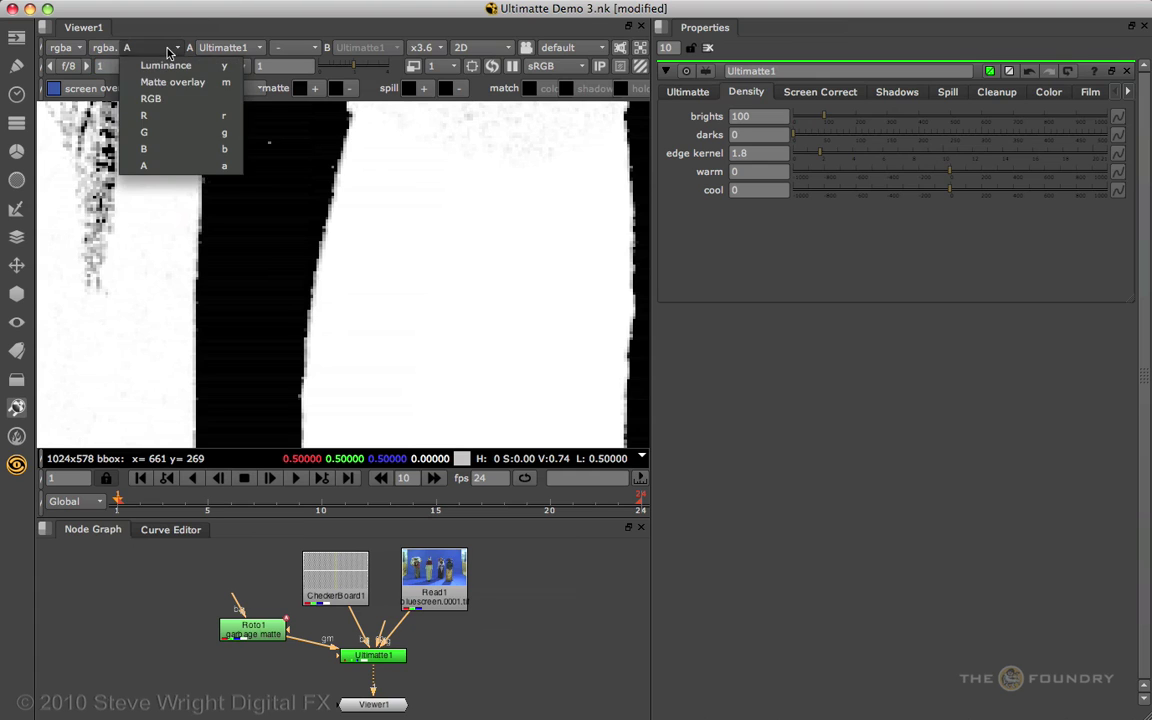
pyautogui.click(157, 97)
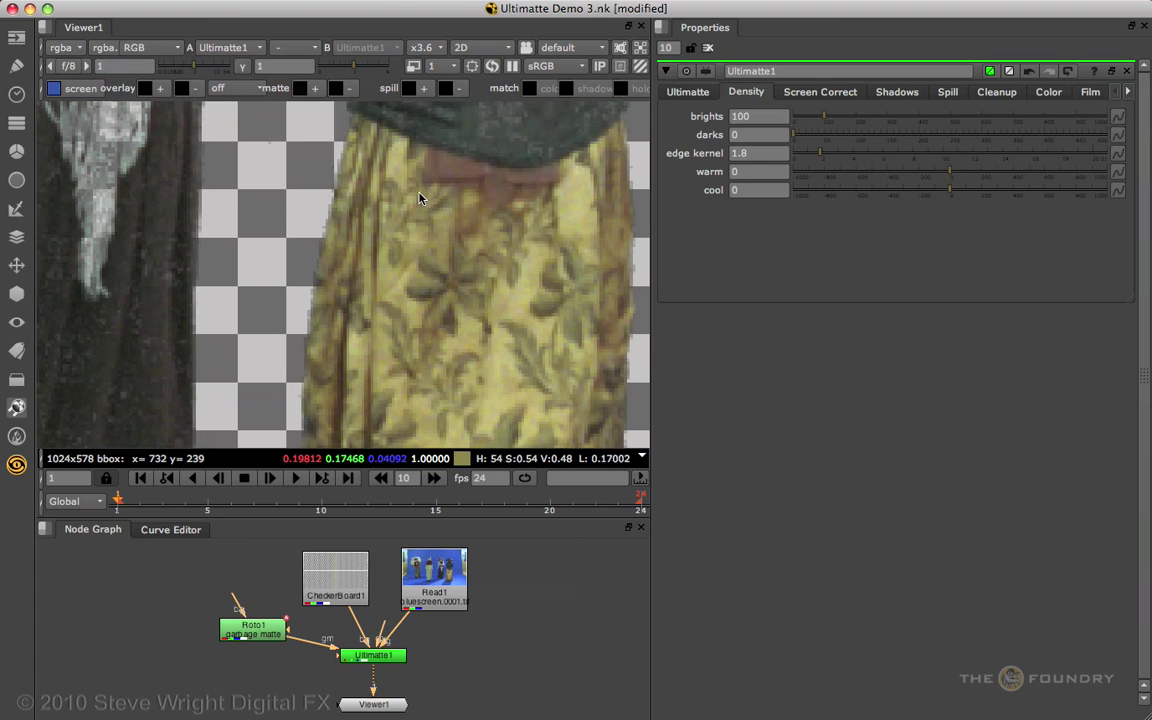
pyautogui.press('f')
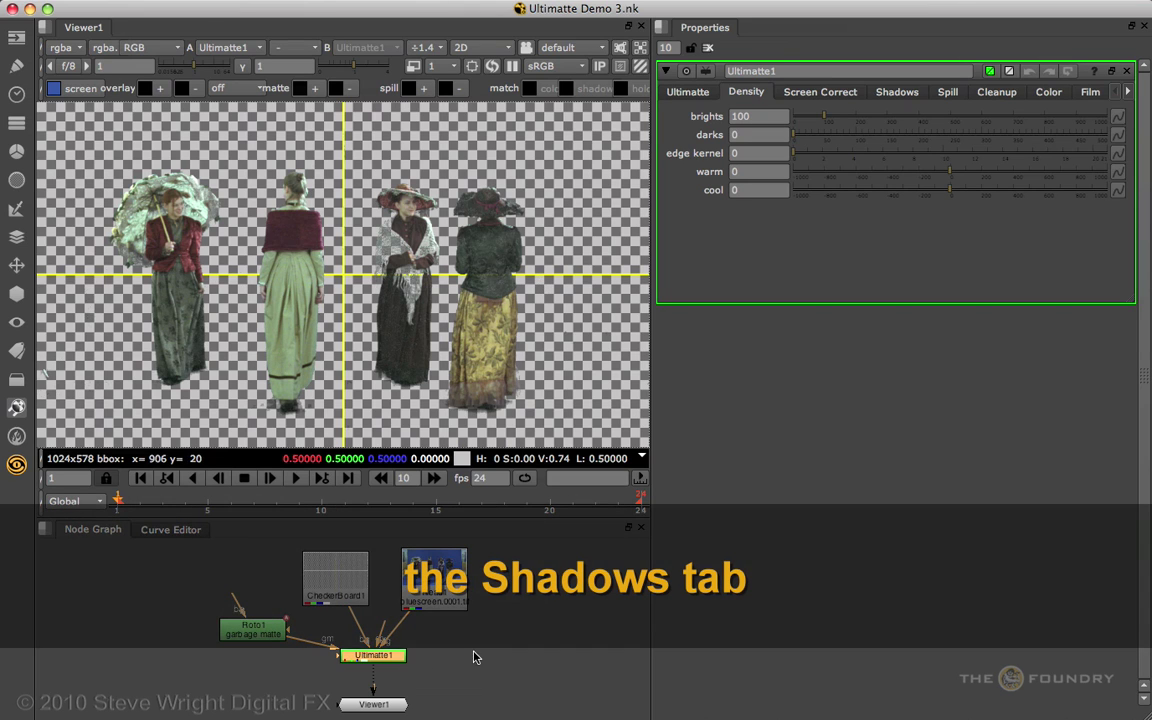
# - Compare against the original Read1 bluescreen, then view Ultimatte1 and show its Shadows settings
pyautogui.moveTo(373, 678); pyautogui.dragTo(434, 580)
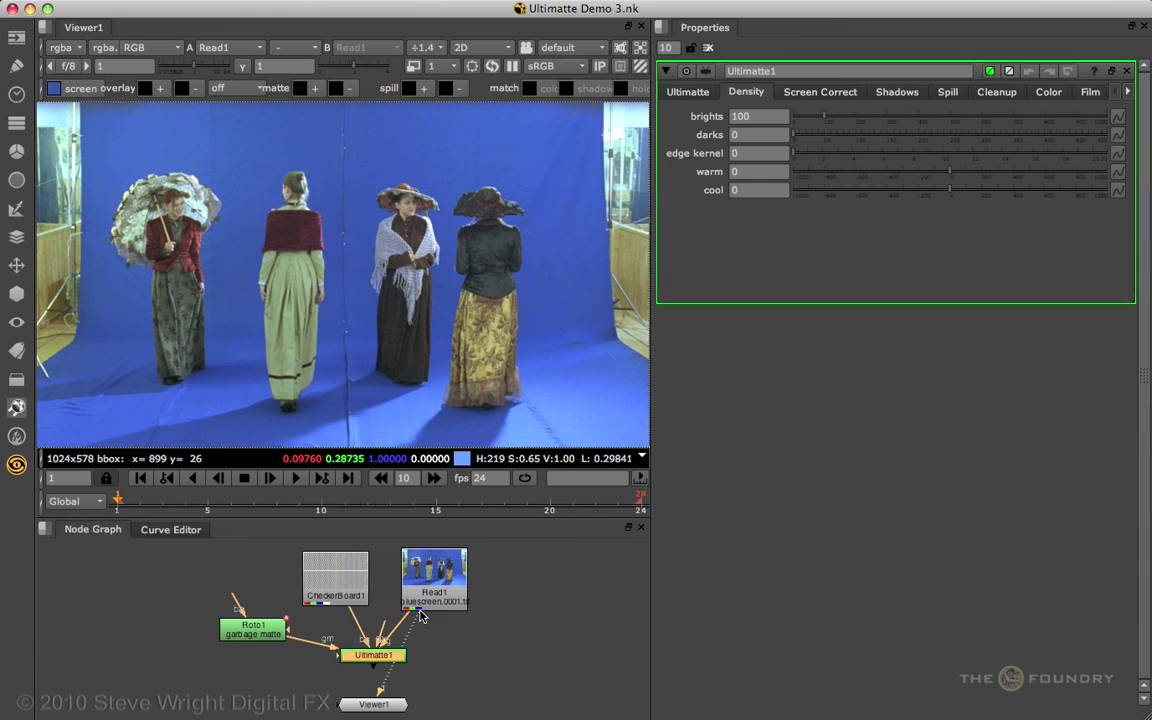
pyautogui.press('1')
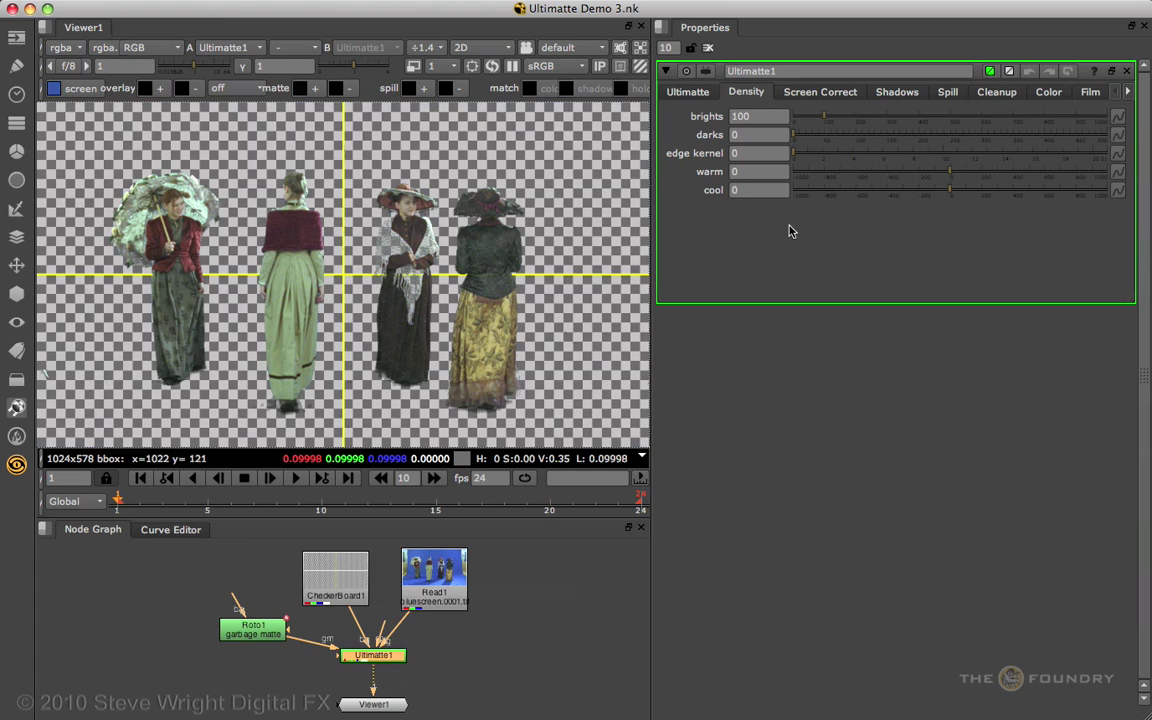
pyautogui.click(897, 93)
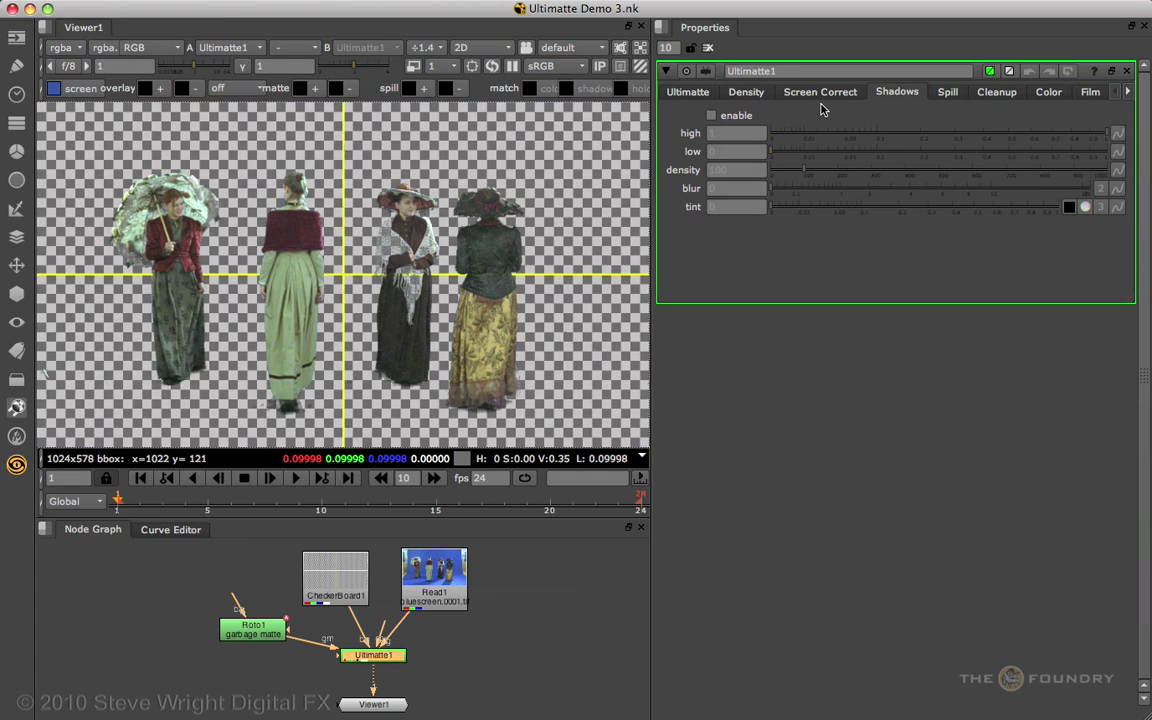
# - Enable shadows, view the alpha matte, and set shadow low to 0.995
pyautogui.click(711, 117)
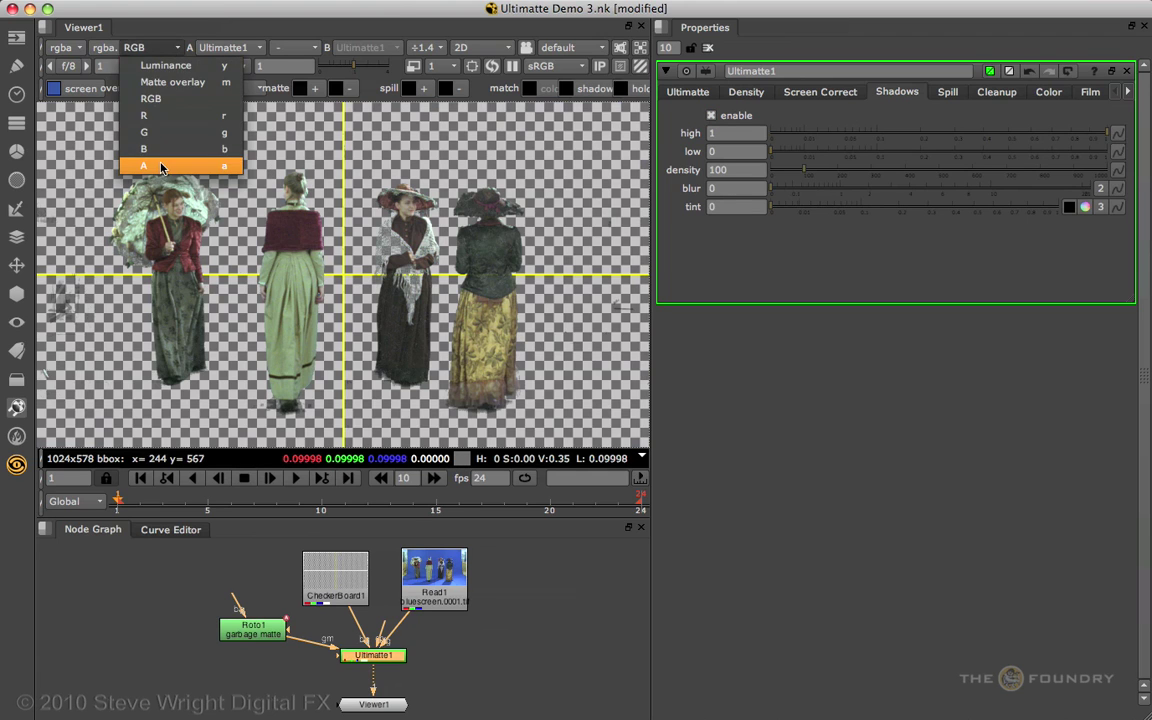
pyautogui.click(144, 165)
pyautogui.scroll(2, 377, 391)
pyautogui.scroll(1, 377, 391)
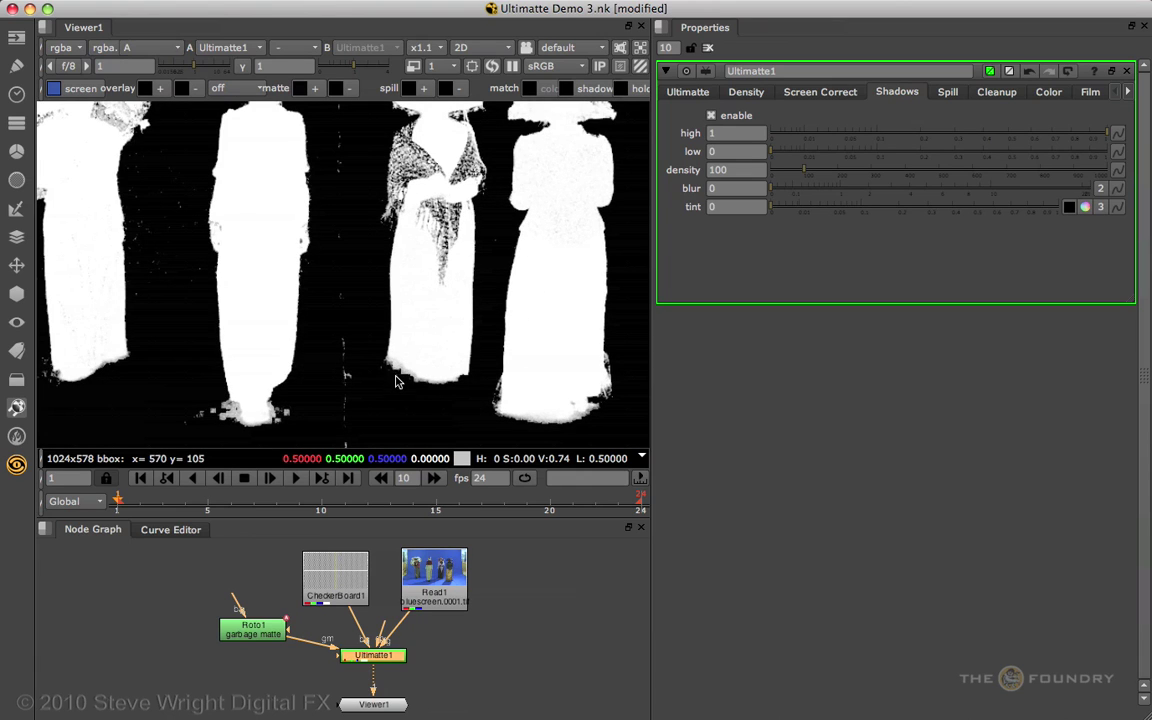
pyautogui.moveTo(790, 151)
pyautogui.mouseDown()
pyautogui.moveTo(978, 167)
pyautogui.moveTo(1100, 160)
pyautogui.mouseUp()
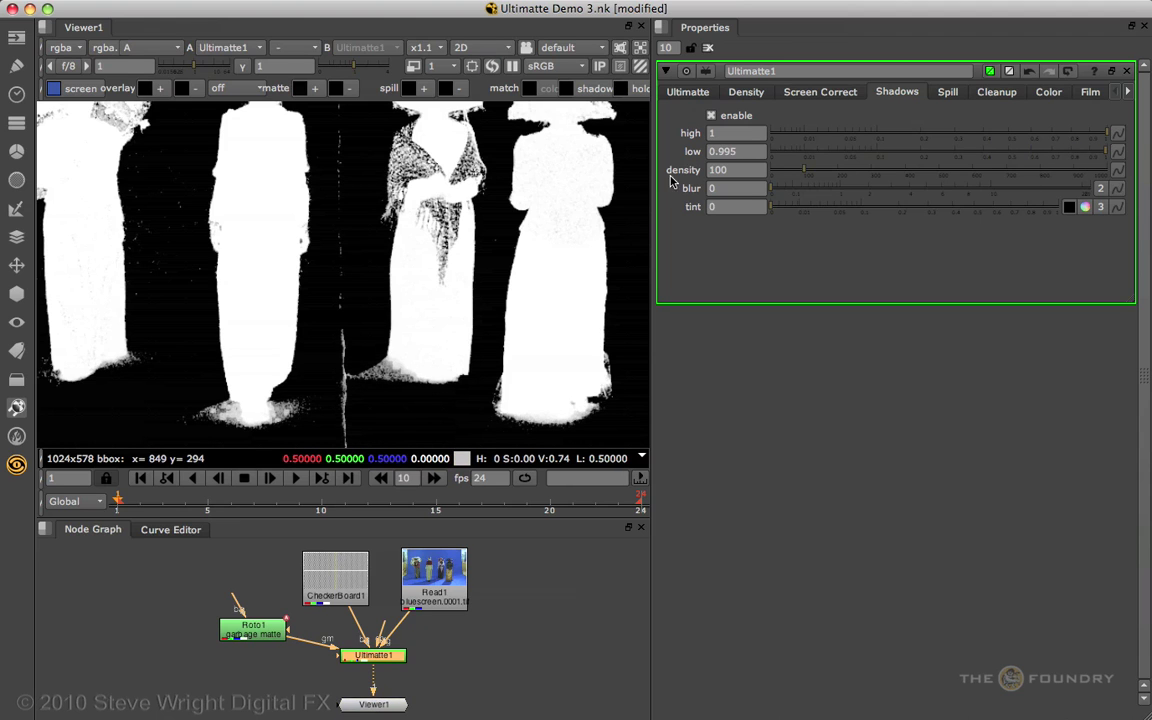
# - Toggle shadows off and on to compare, leaving them on, then set shadow blur to 3.55
pyautogui.click(710, 117)
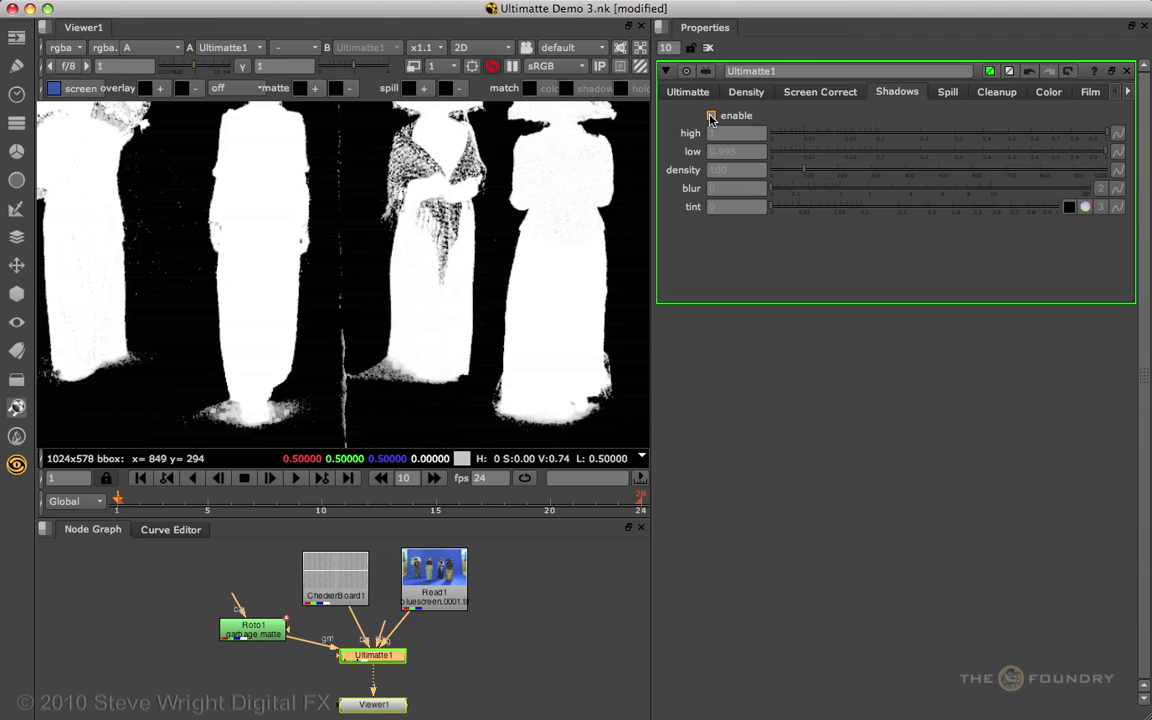
pyautogui.click(710, 117)
pyautogui.click(710, 117)
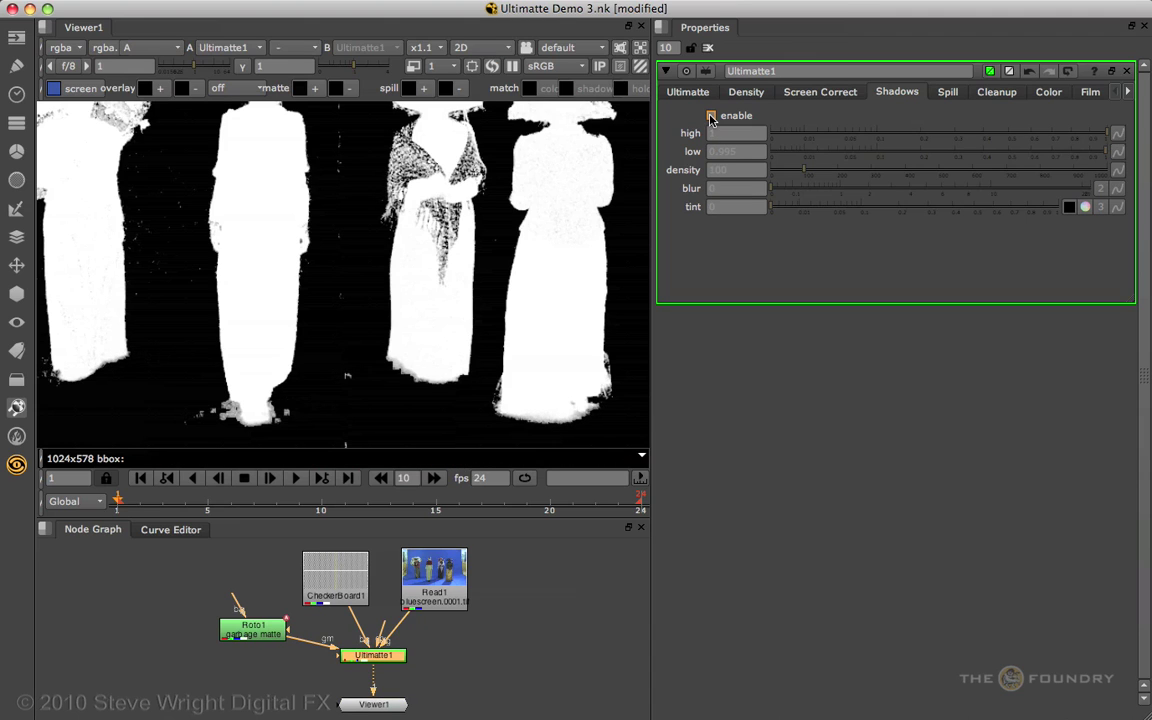
pyautogui.click(710, 117)
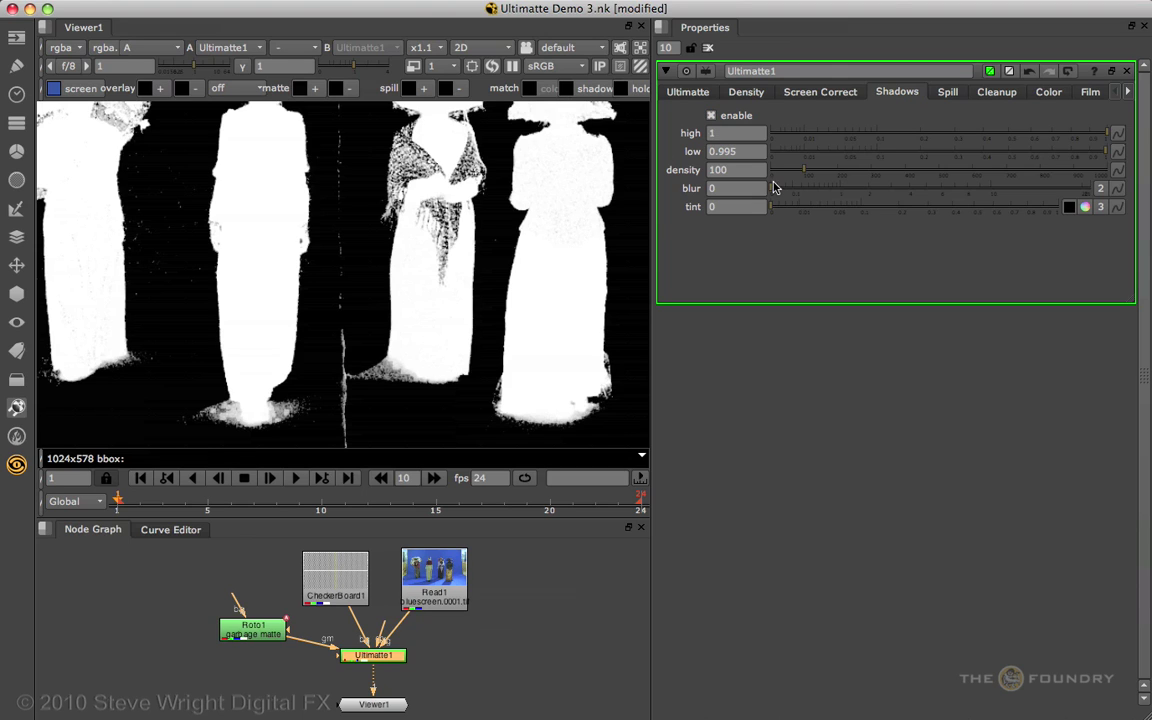
pyautogui.moveTo(775, 193); pyautogui.dragTo(902, 193)
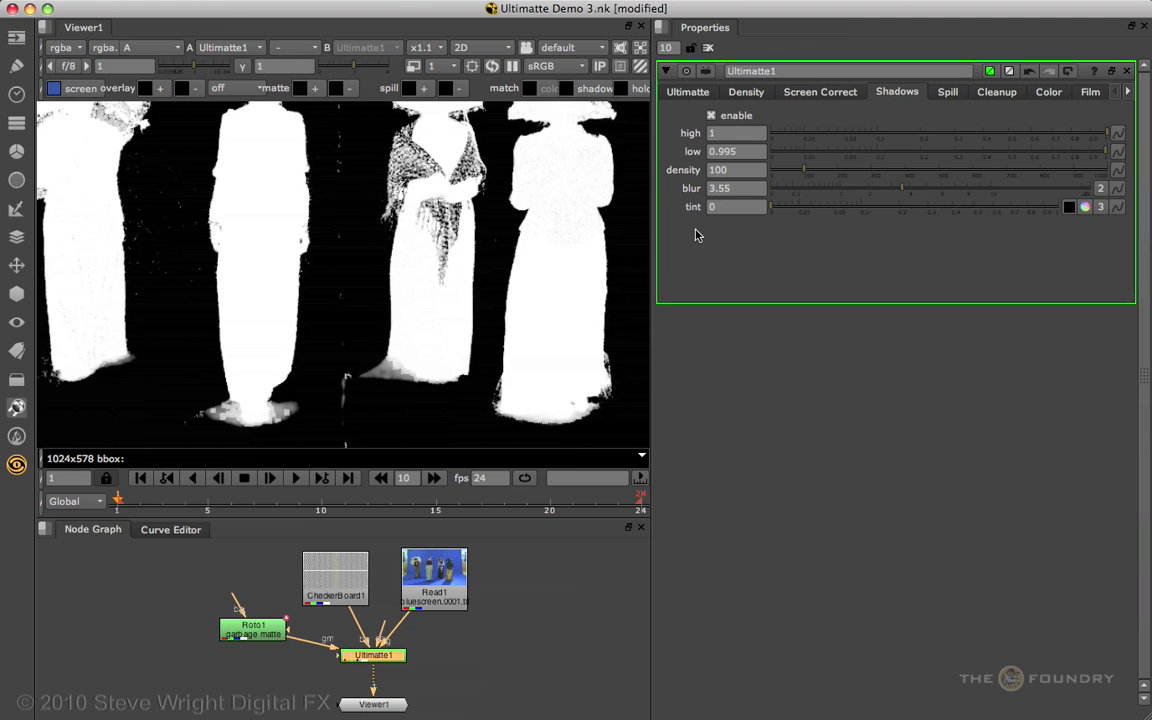
pyautogui.click(155, 48)
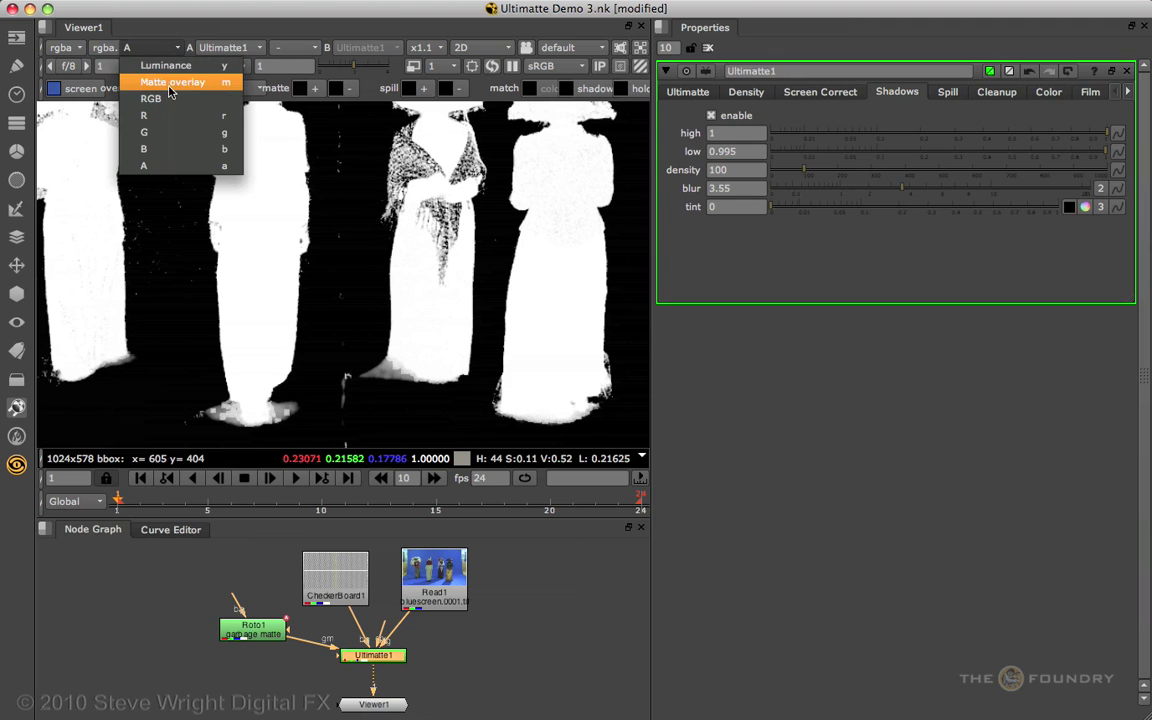
# - On the colour image, raise shadow density to 135 and tint the shadows red
pyautogui.click(172, 101)
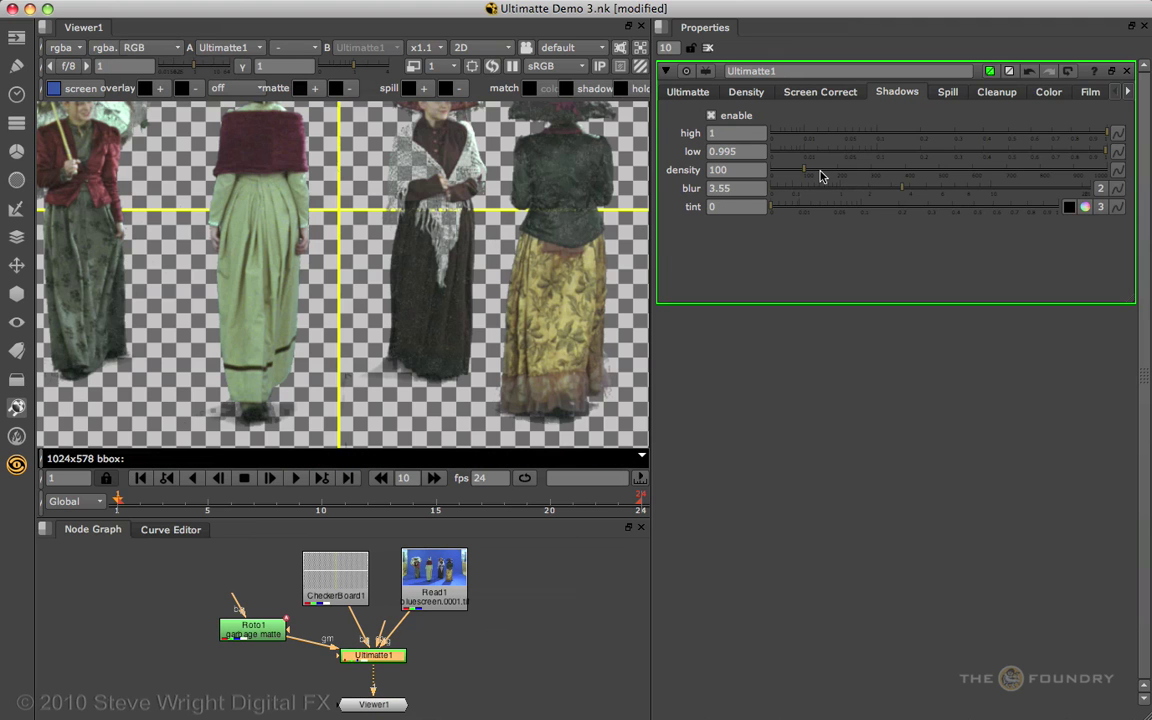
pyautogui.moveTo(810, 175)
pyautogui.mouseDown()
pyautogui.moveTo(828, 173)
pyautogui.moveTo(761, 173)
pyautogui.moveTo(848, 172)
pyautogui.moveTo(818, 175)
pyautogui.mouseUp()
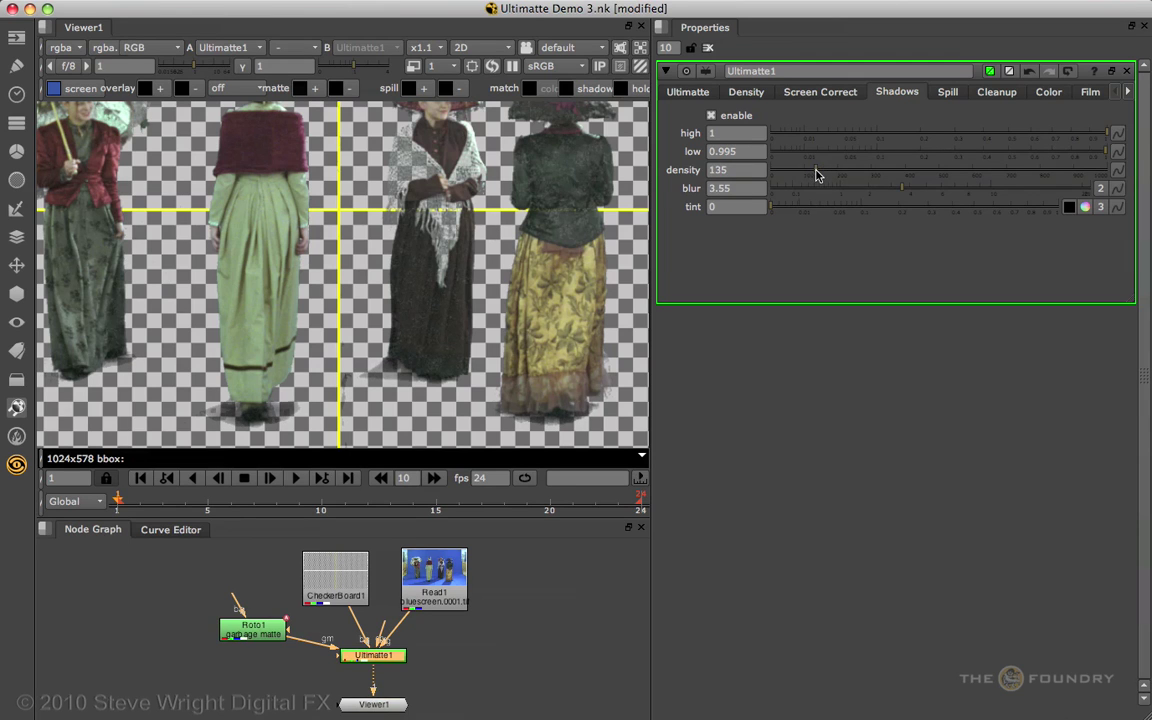
pyautogui.click(1085, 207)
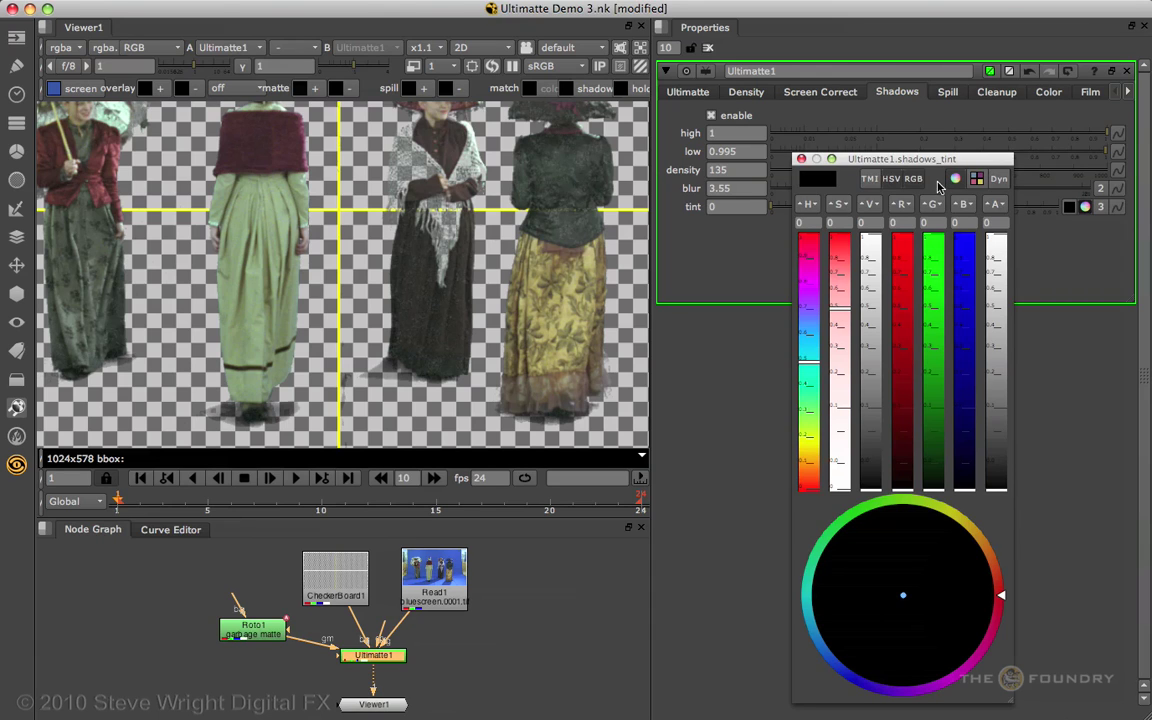
pyautogui.click(903, 297)
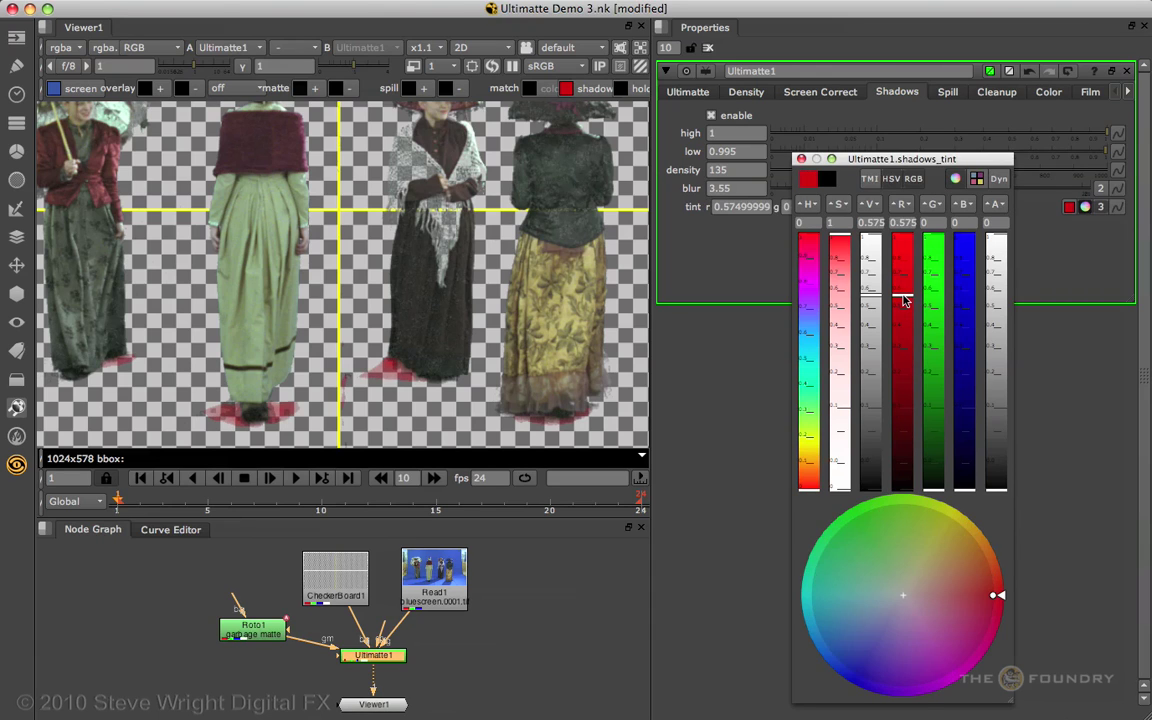
pyautogui.click(801, 159)
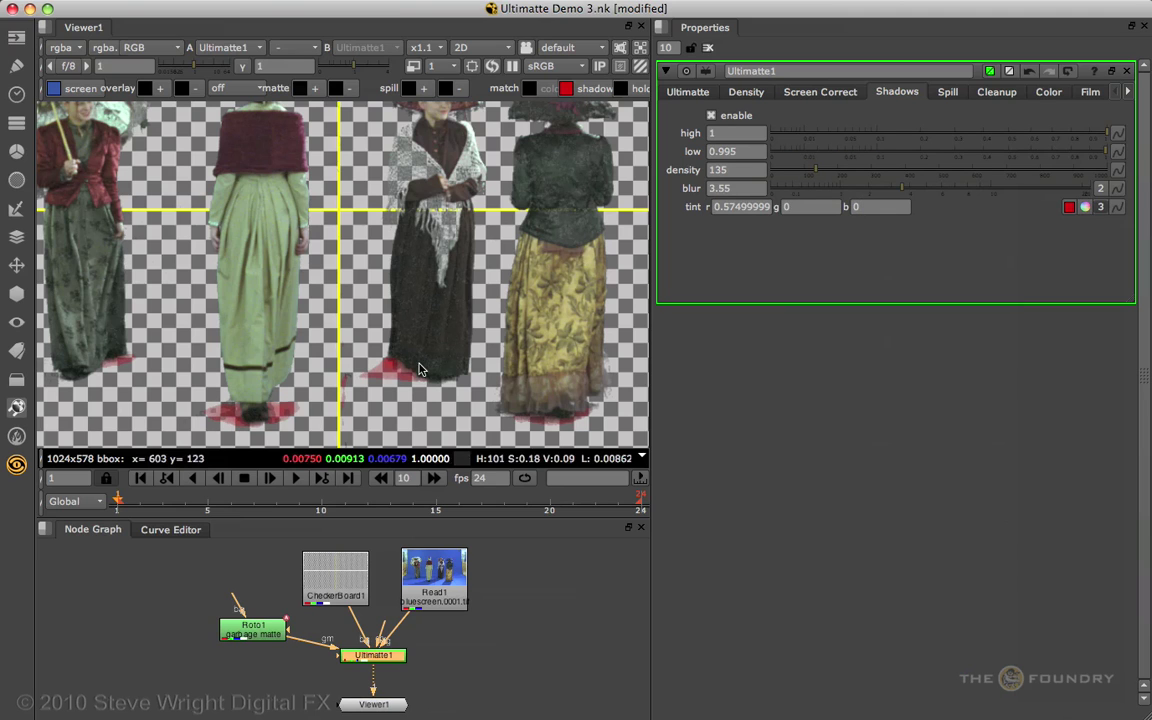
# - Disable shadows, fit the frame in the viewer, and show the Spill settings
pyautogui.click(711, 115)
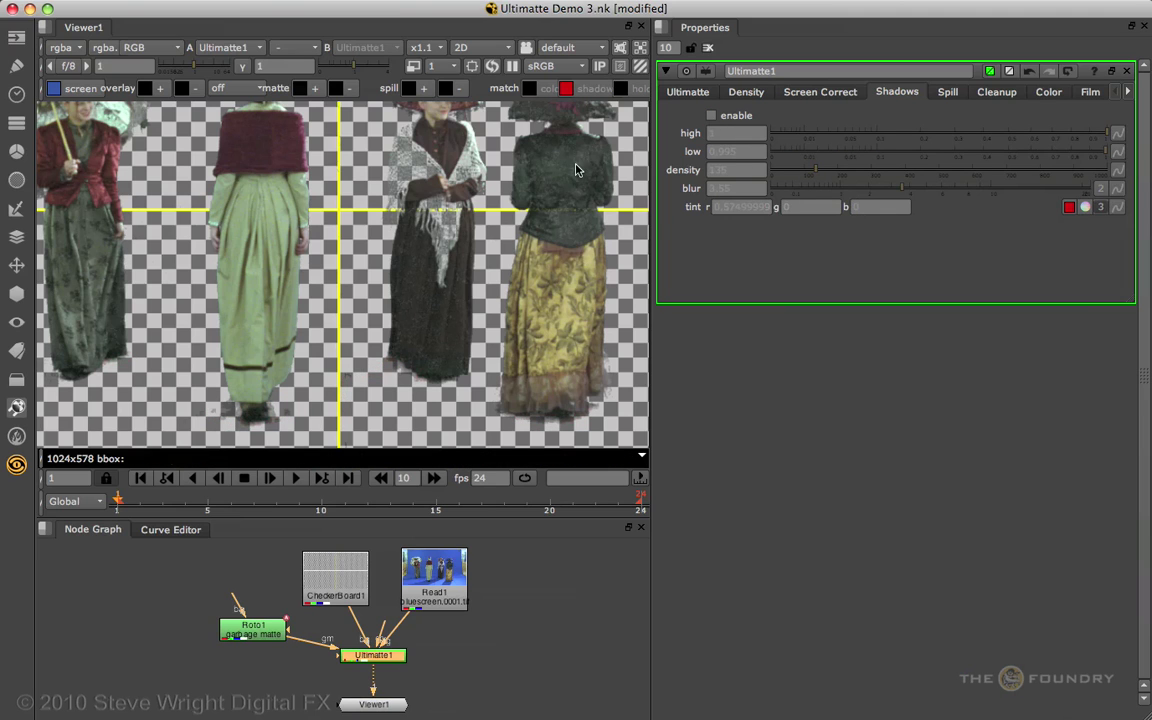
pyautogui.press('-')
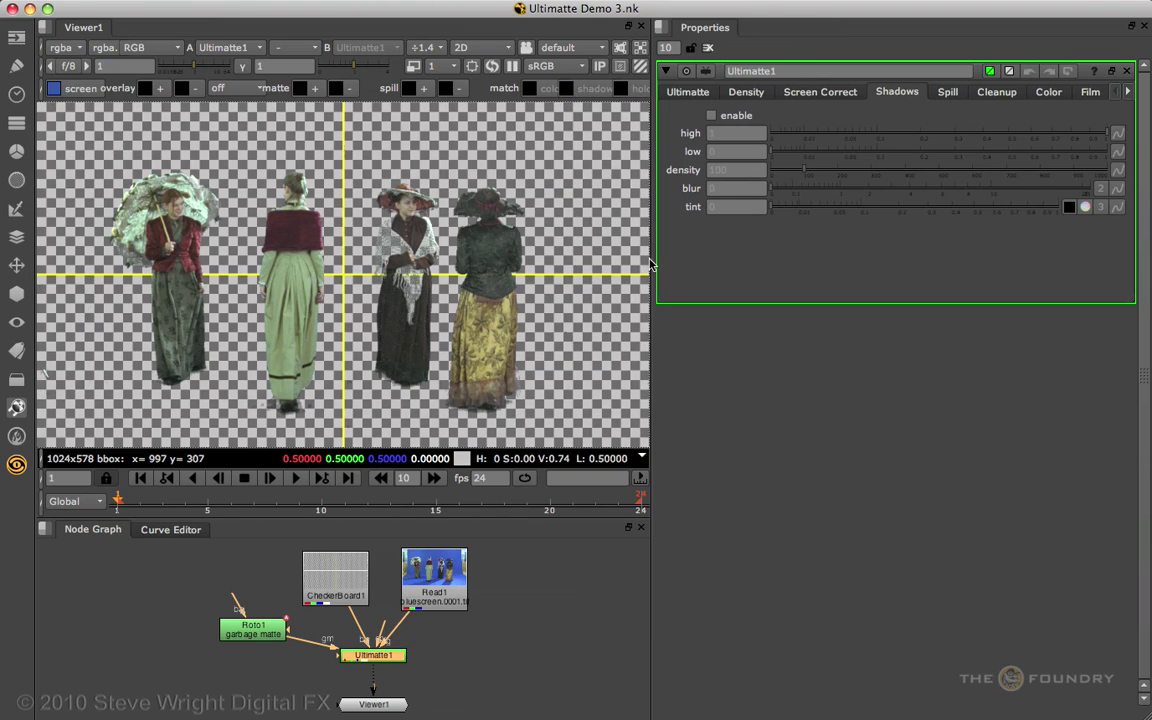
pyautogui.click(947, 92)
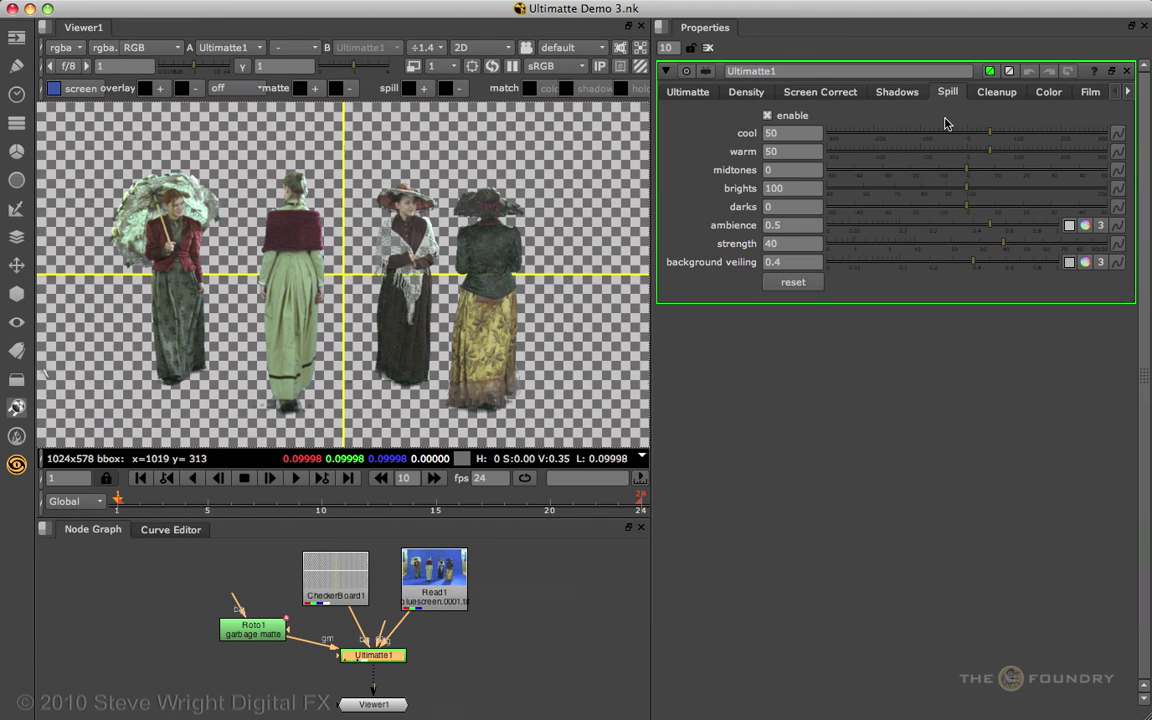
pyautogui.scroll(1, 195, 213)
pyautogui.scroll(2, 254, 213)
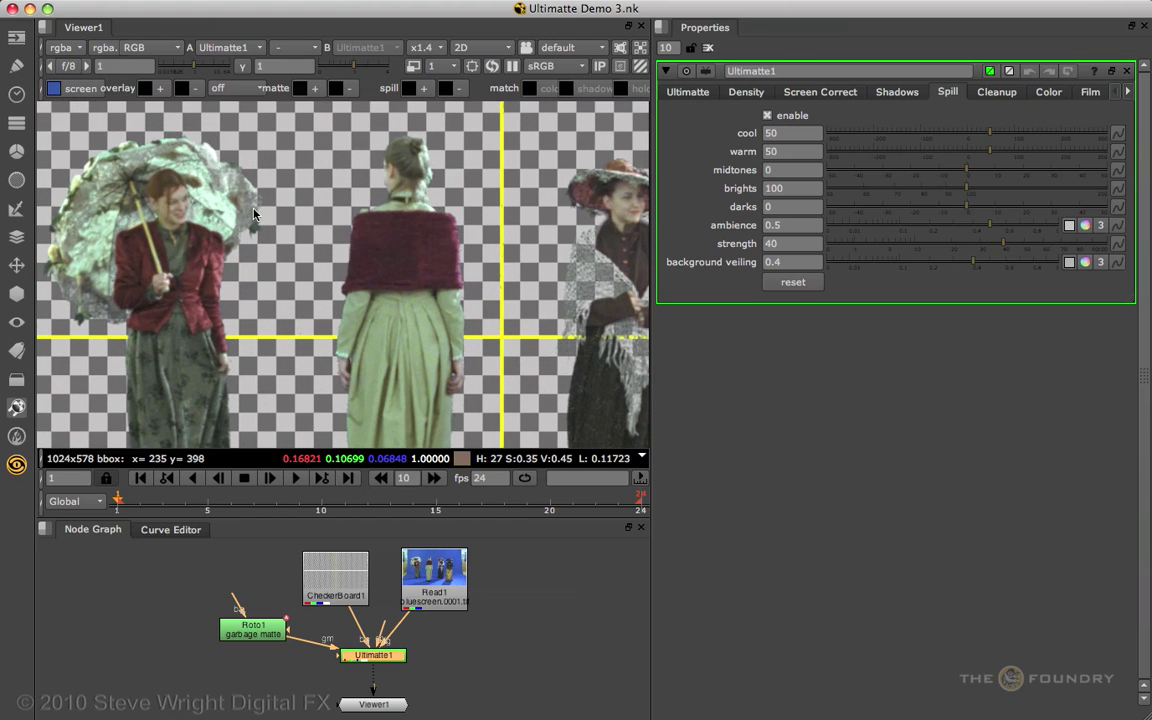
pyautogui.moveTo(258, 216); pyautogui.dragTo(435, 246, button='middle')
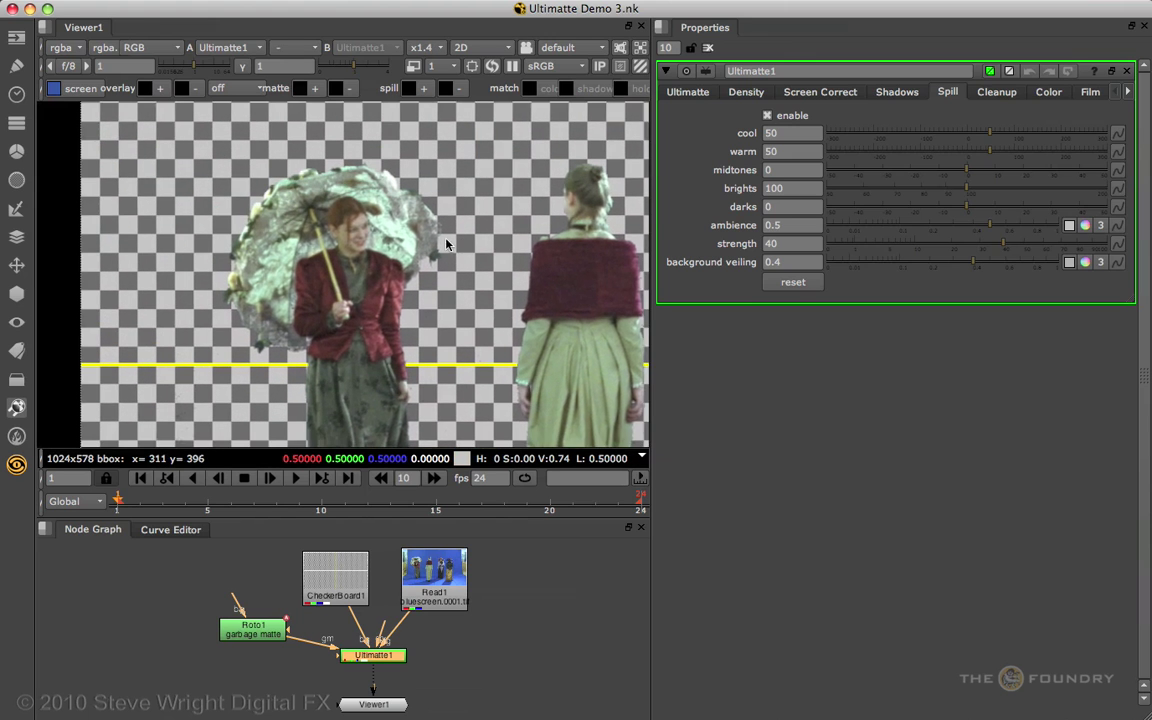
pyautogui.scroll(1, 380, 242)
pyautogui.scroll(2, 380, 242)
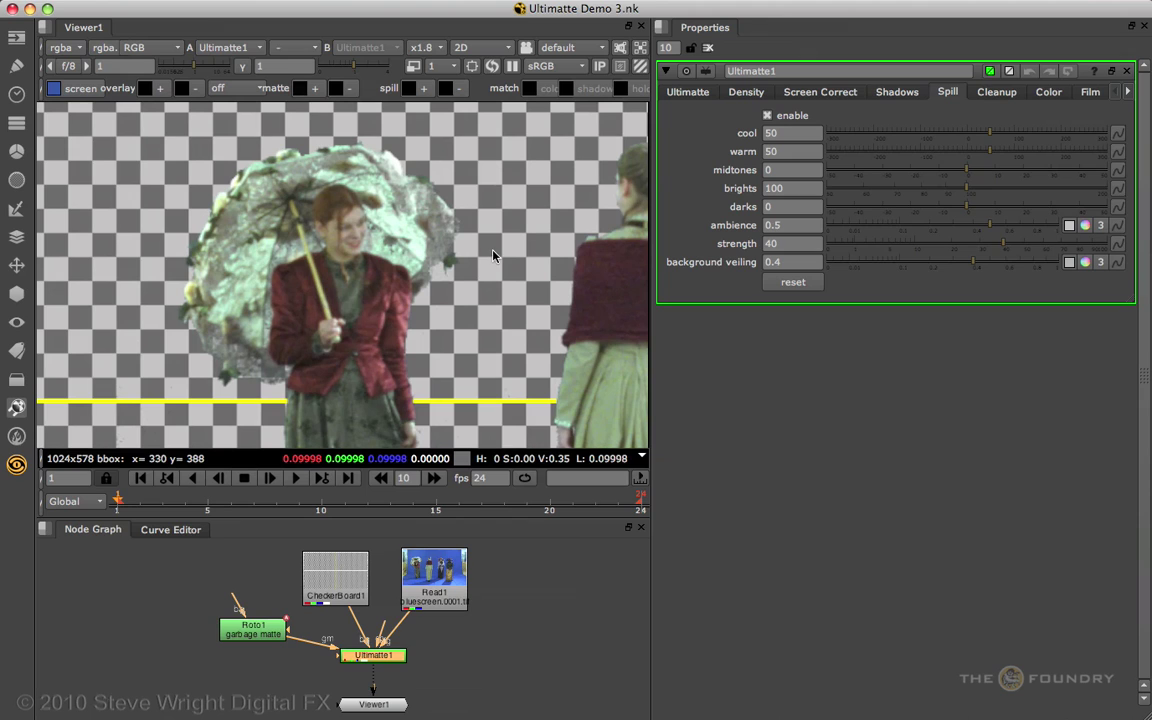
pyautogui.click(767, 117)
pyautogui.click(767, 117)
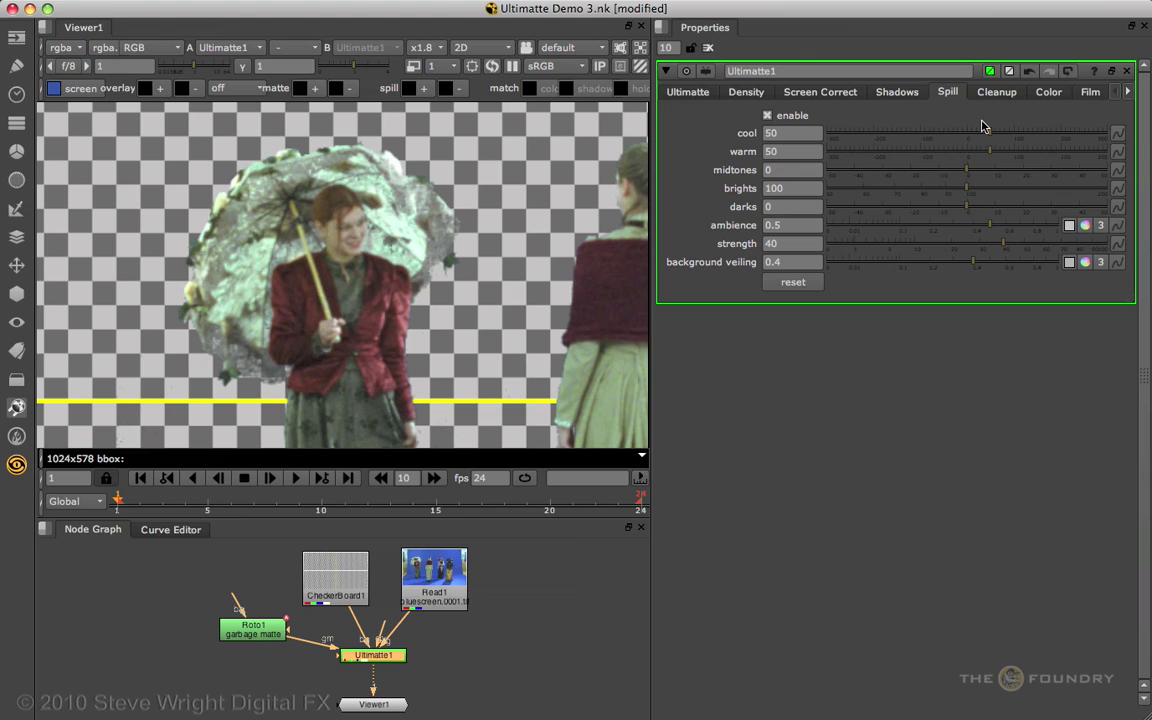
pyautogui.moveTo(988, 135); pyautogui.dragTo(1085, 139)
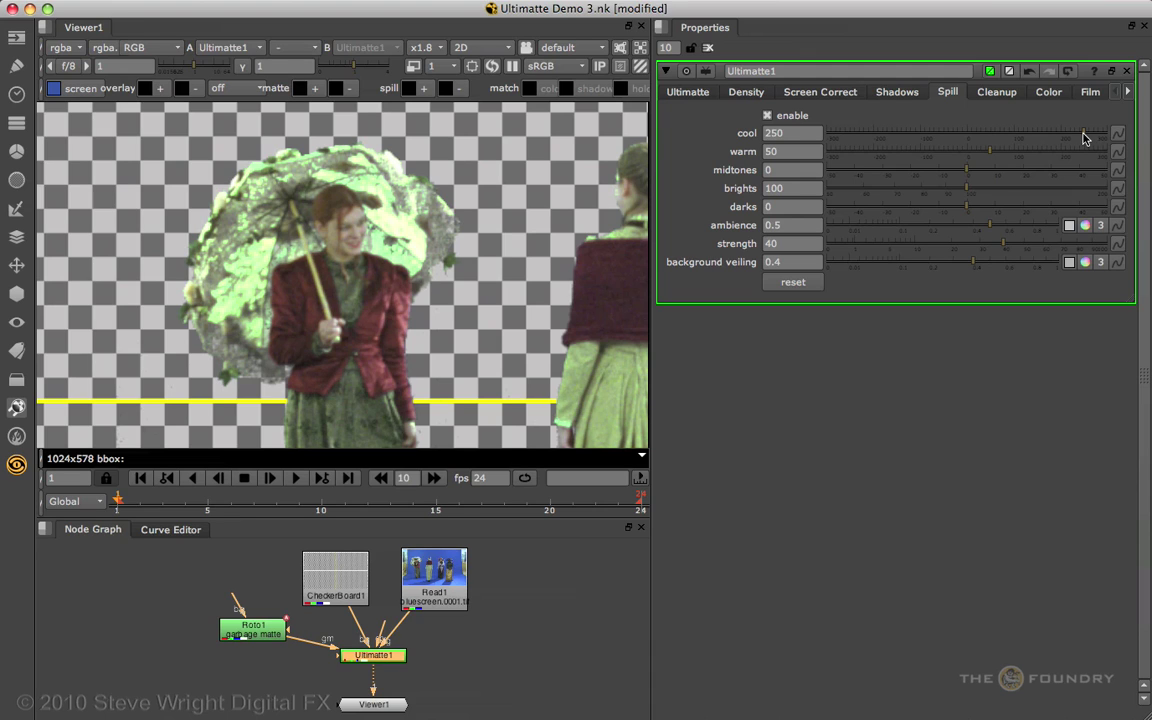
pyautogui.moveTo(1083, 139); pyautogui.dragTo(941, 136)
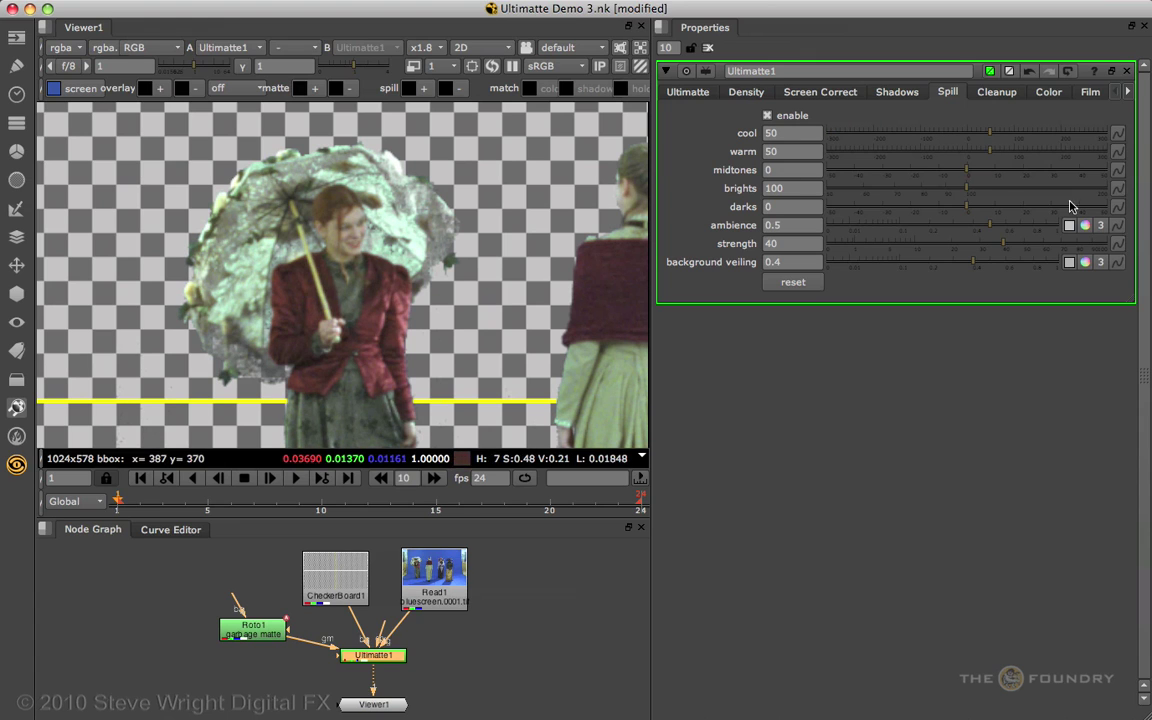
pyautogui.moveTo(992, 152); pyautogui.dragTo(830, 152)
pyautogui.click(981, 158)
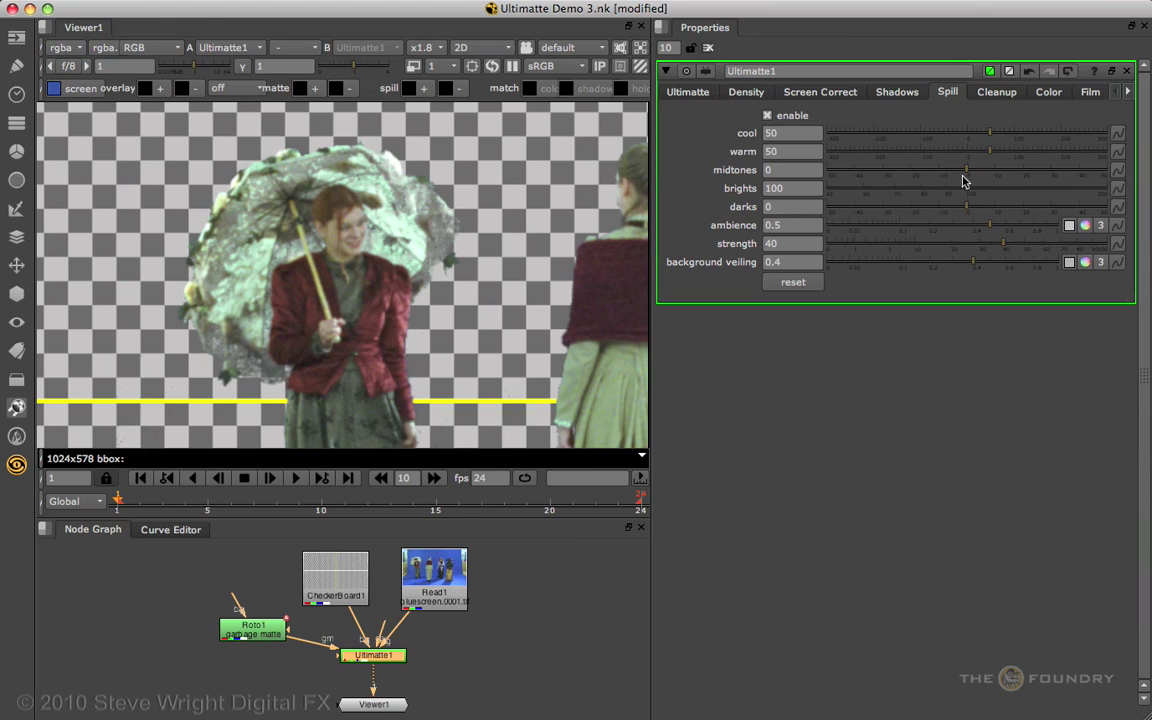
pyautogui.moveTo(967, 193); pyautogui.dragTo(911, 193)
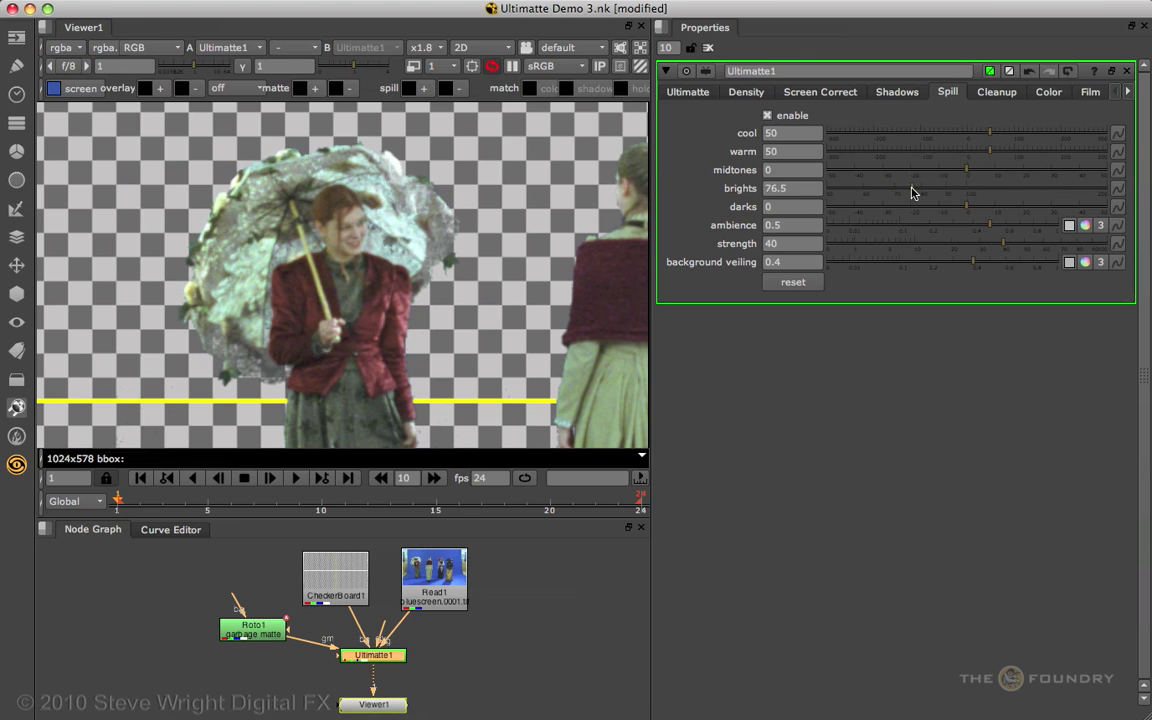
pyautogui.click(967, 192)
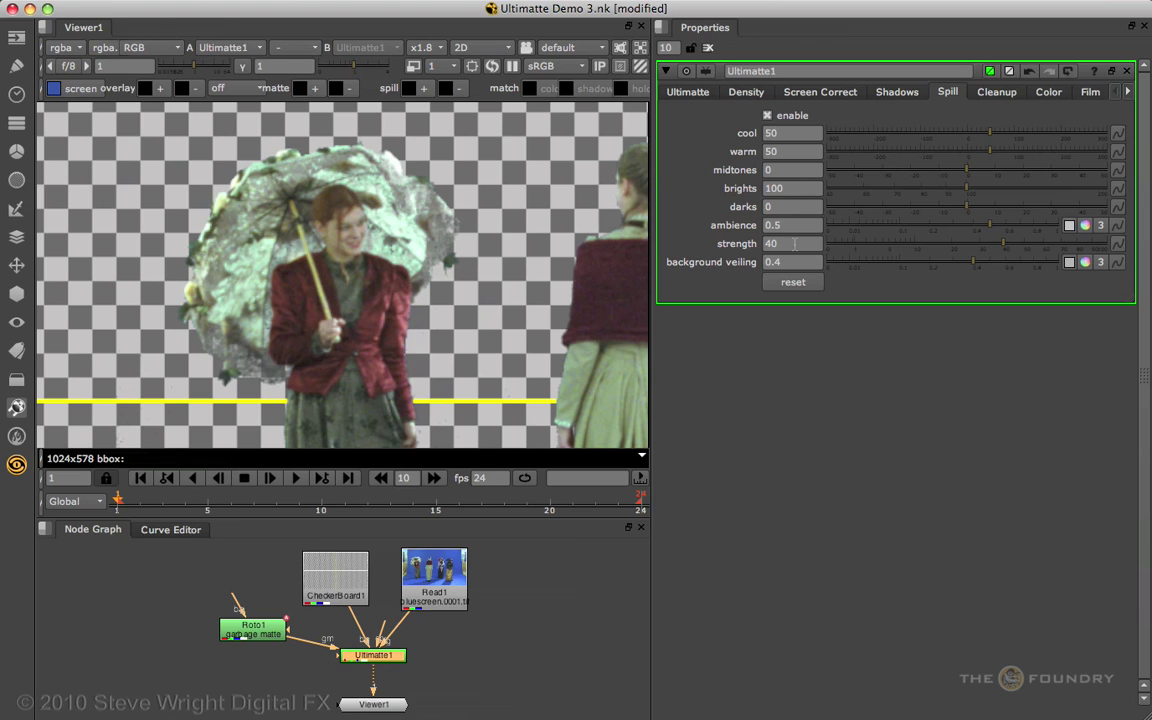
pyautogui.click(1086, 225)
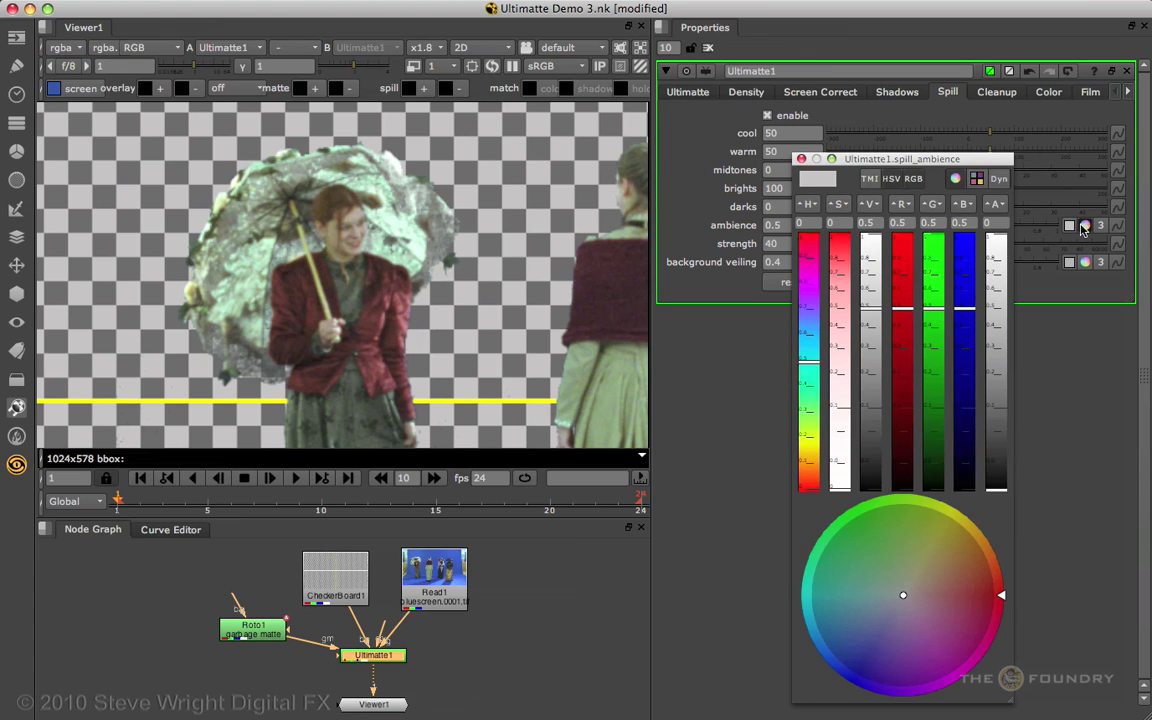
pyautogui.click(903, 246)
pyautogui.click(933, 426)
pyautogui.click(963, 434)
pyautogui.click(722, 150)
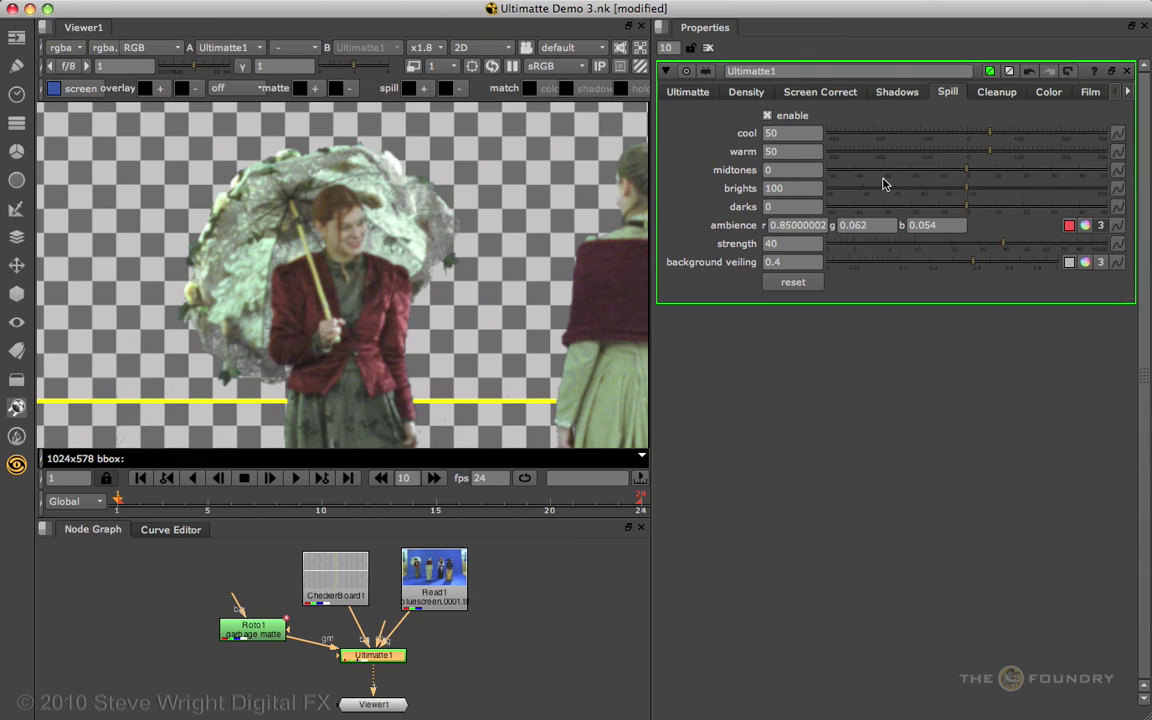
pyautogui.click(1003, 247)
pyautogui.click(1072, 247)
pyautogui.moveTo(1072, 247); pyautogui.dragTo(1106, 247)
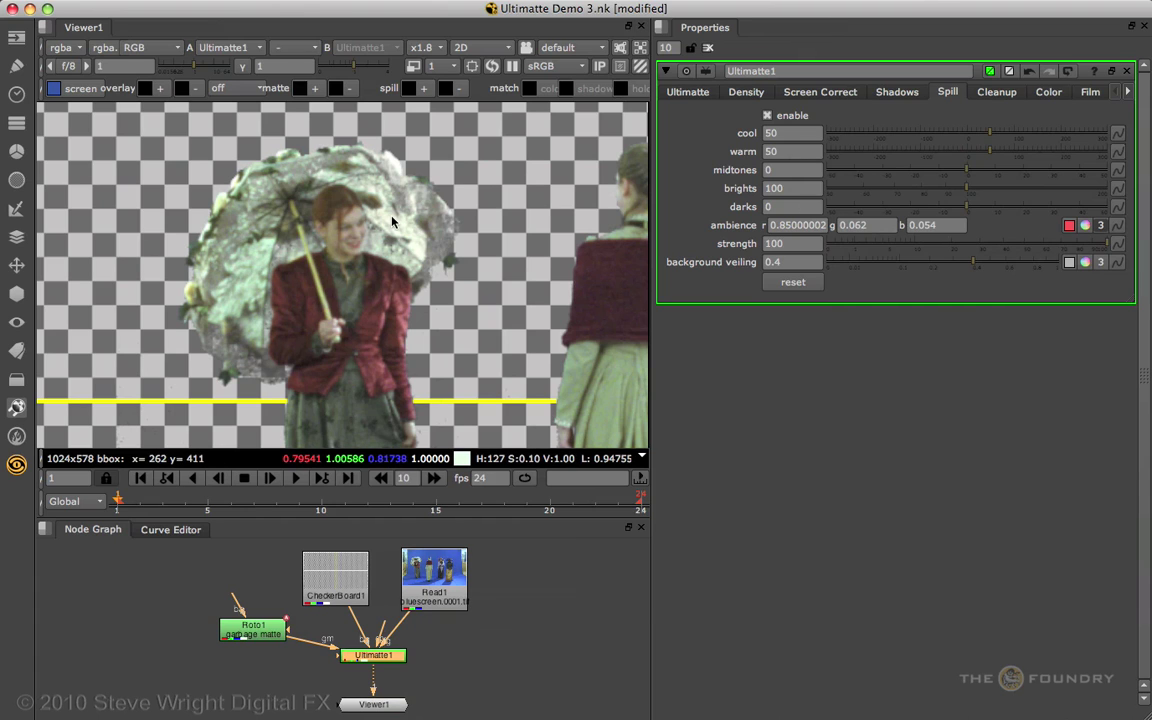
pyautogui.click(1000, 244)
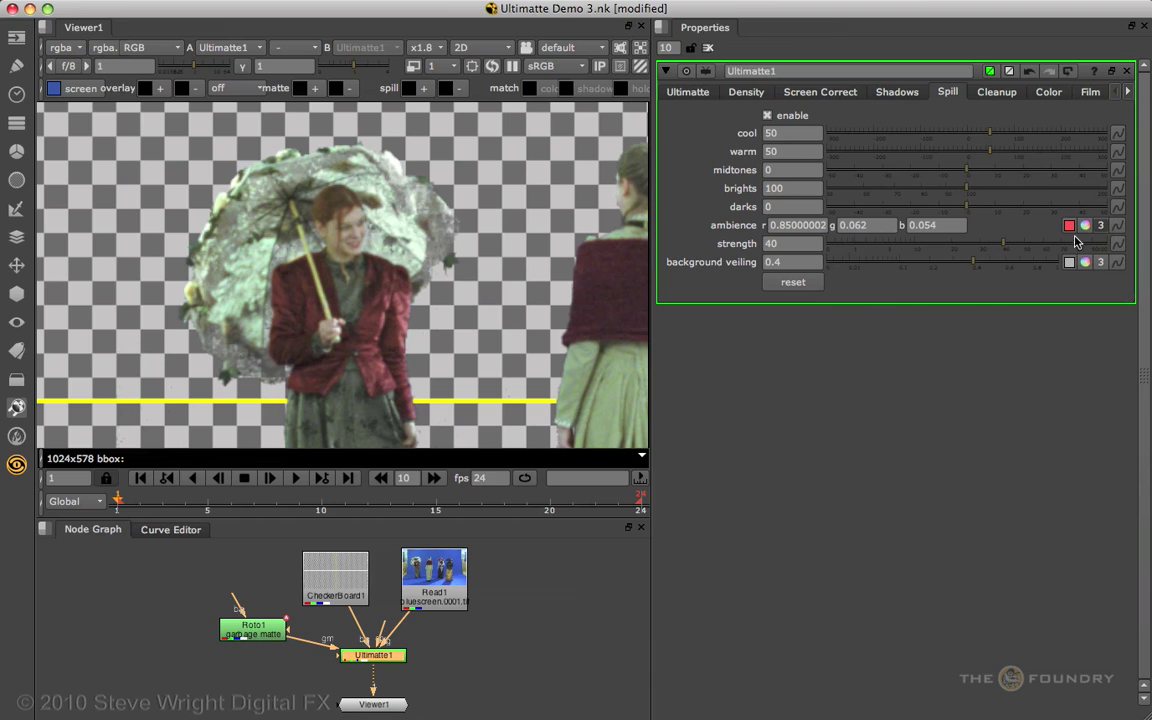
pyautogui.click(1068, 72)
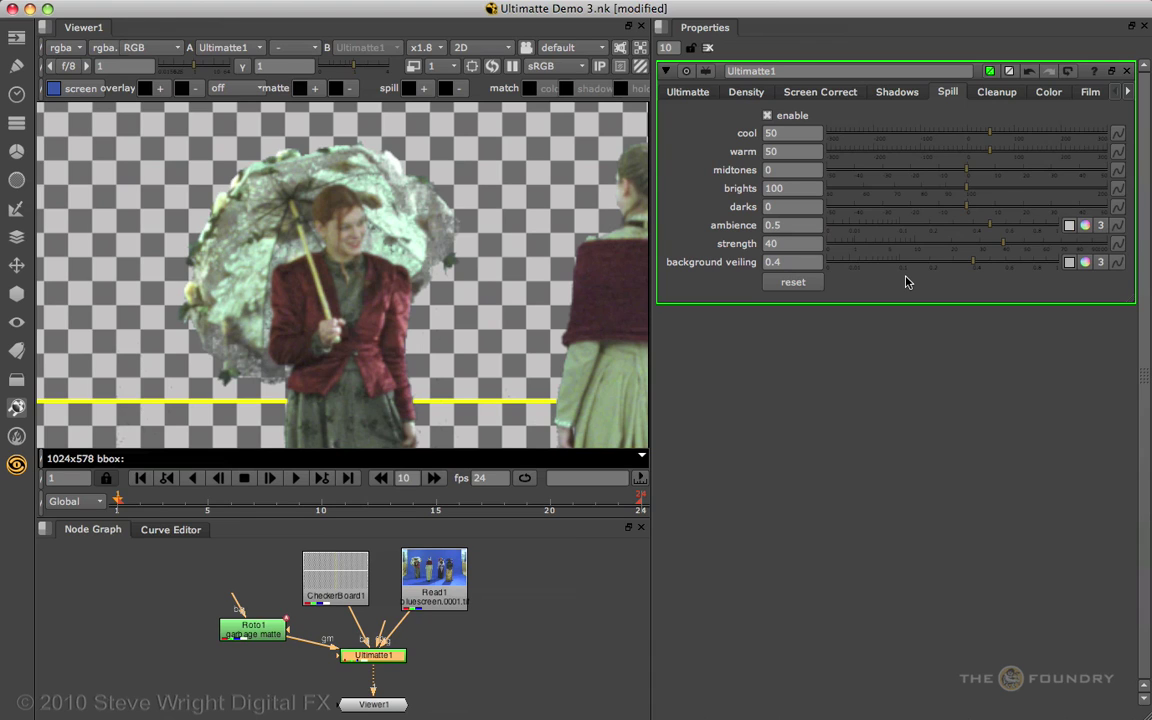
pyautogui.moveTo(990, 133); pyautogui.dragTo(1066, 151)
pyautogui.moveTo(977, 175); pyautogui.dragTo(1030, 211)
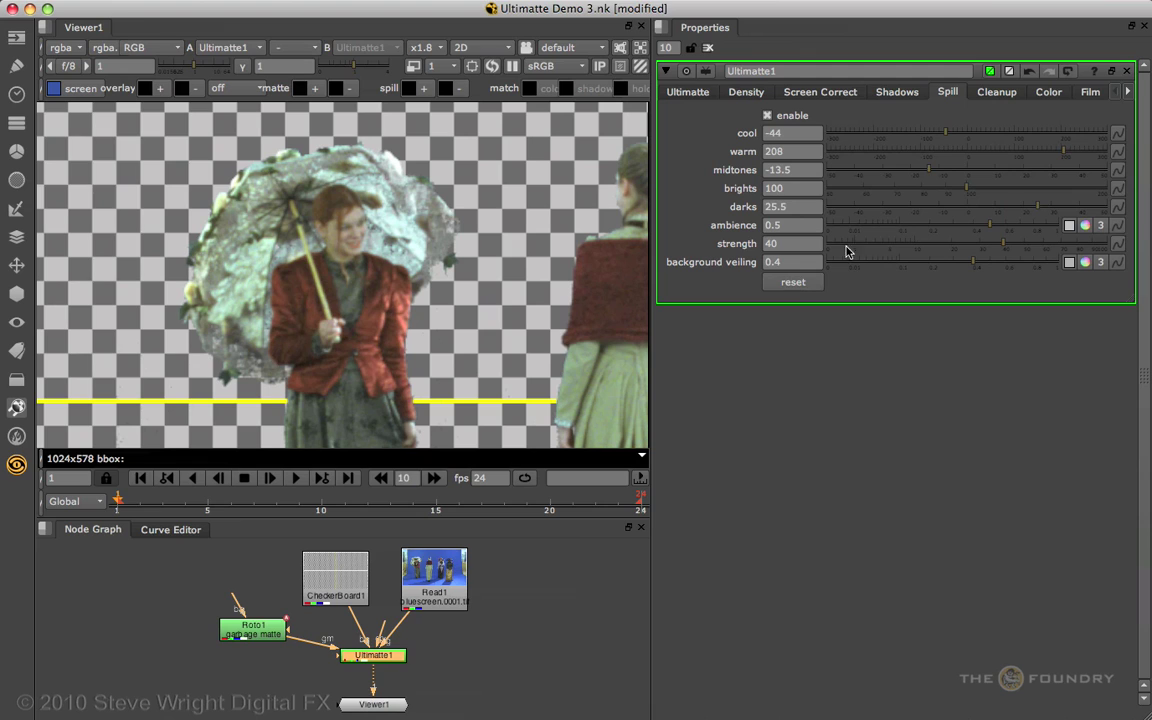
pyautogui.click(795, 282)
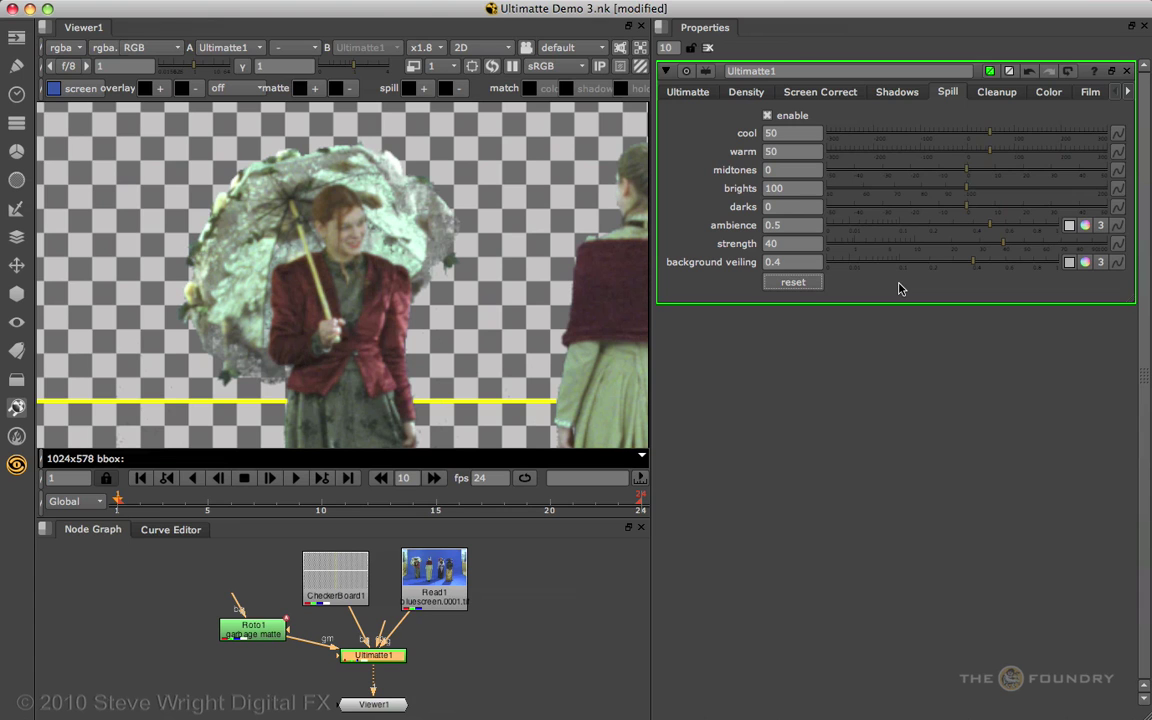
pyautogui.scroll(-4, 537, 273)
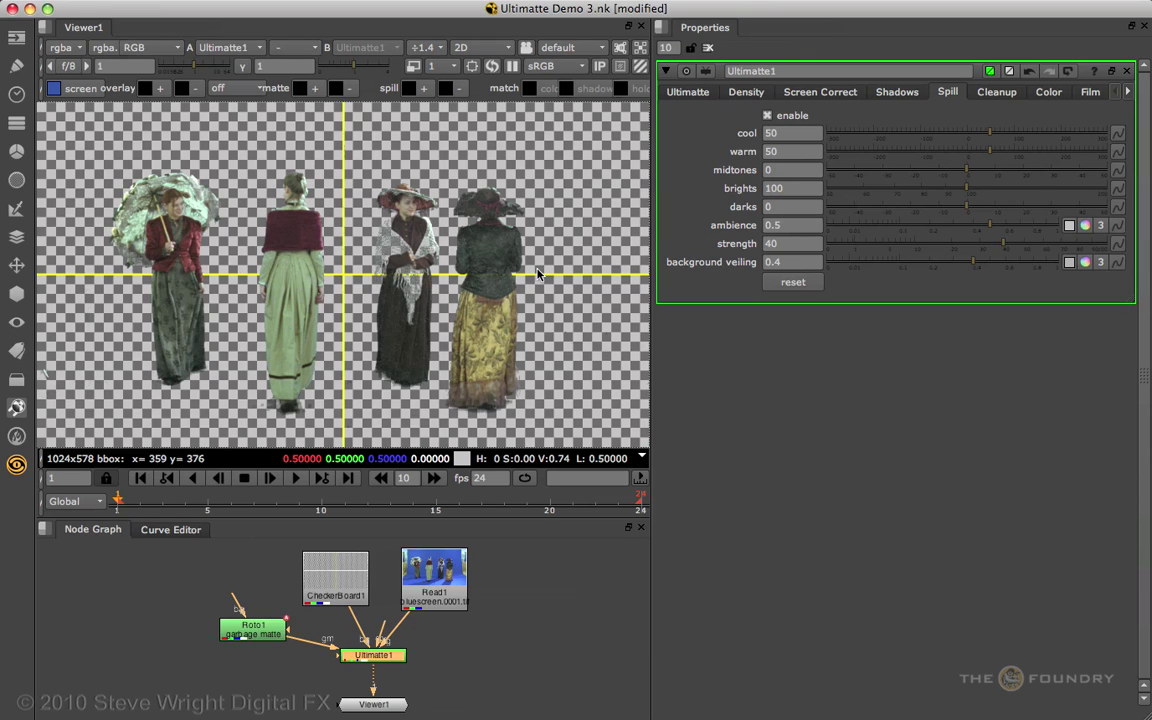
pyautogui.click(544, 273)
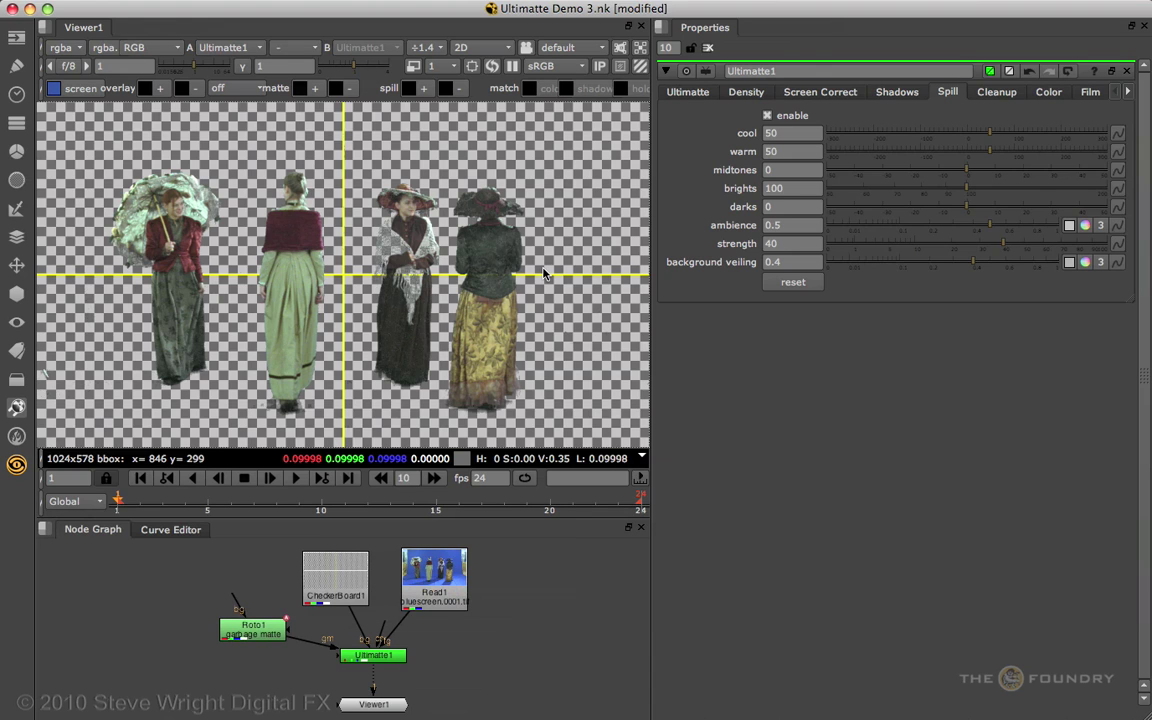
# - On the alpha matte, toggle Cleanup enable to compare the noise, leaving cleanup on at 100
pyautogui.click(998, 93)
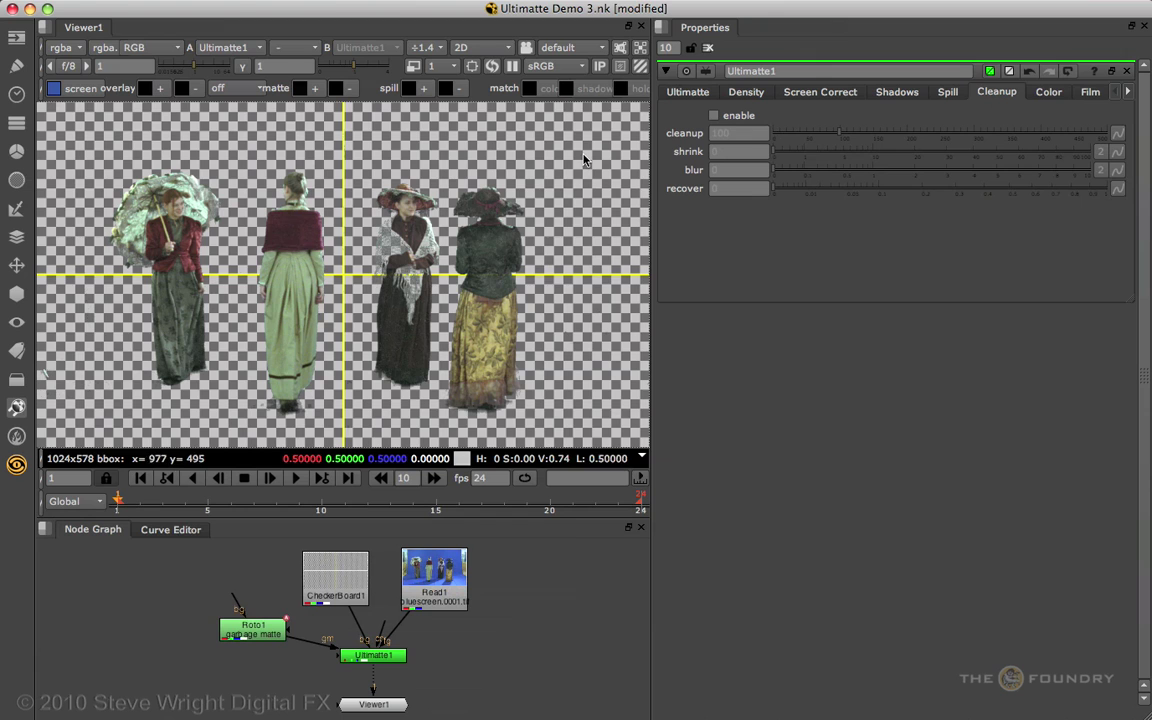
pyautogui.click(122, 47)
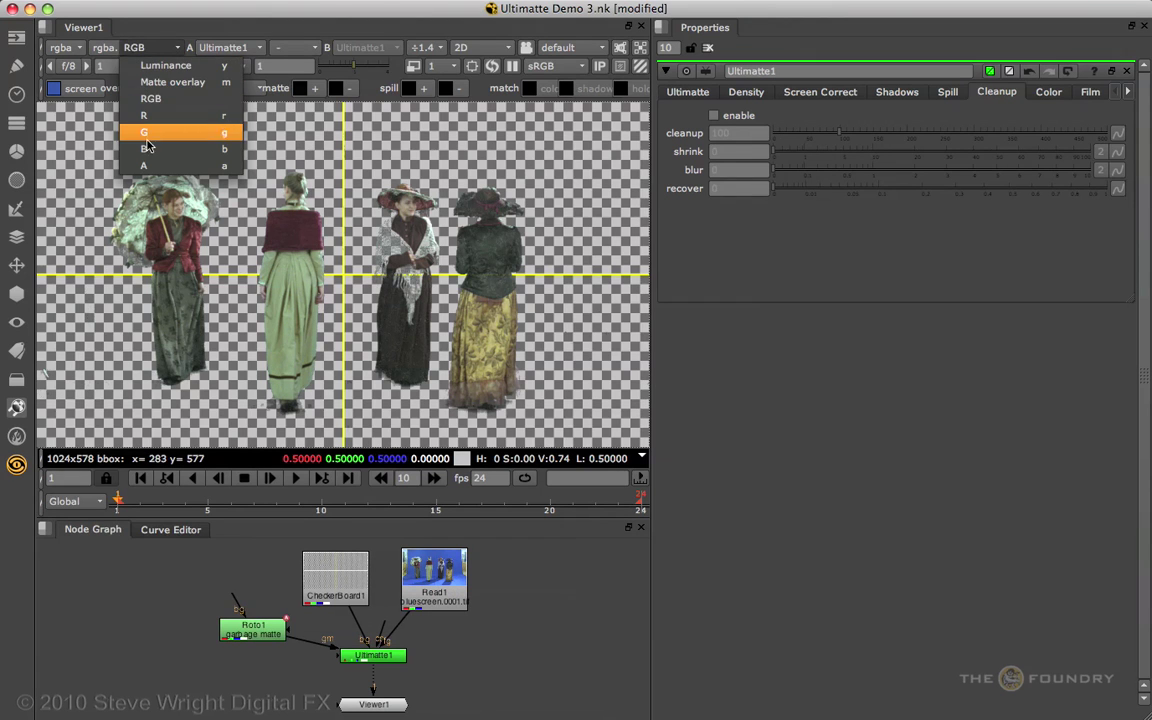
pyautogui.click(145, 165)
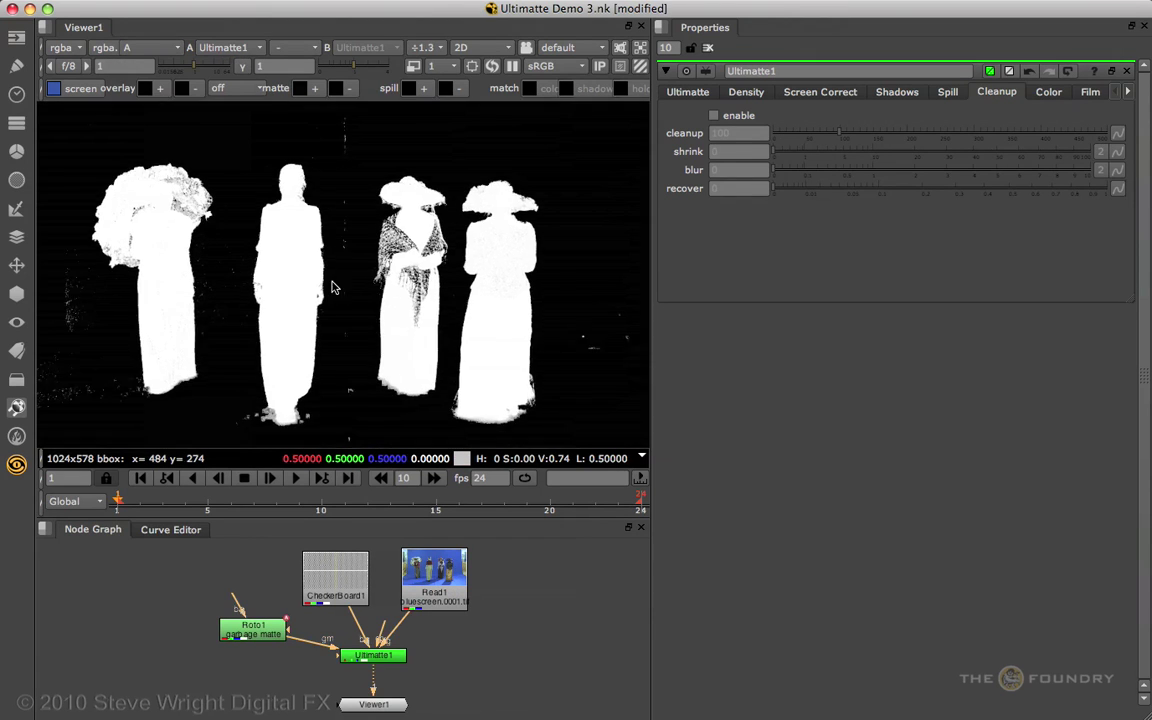
pyautogui.scroll(1, 335, 288)
pyautogui.click(714, 116)
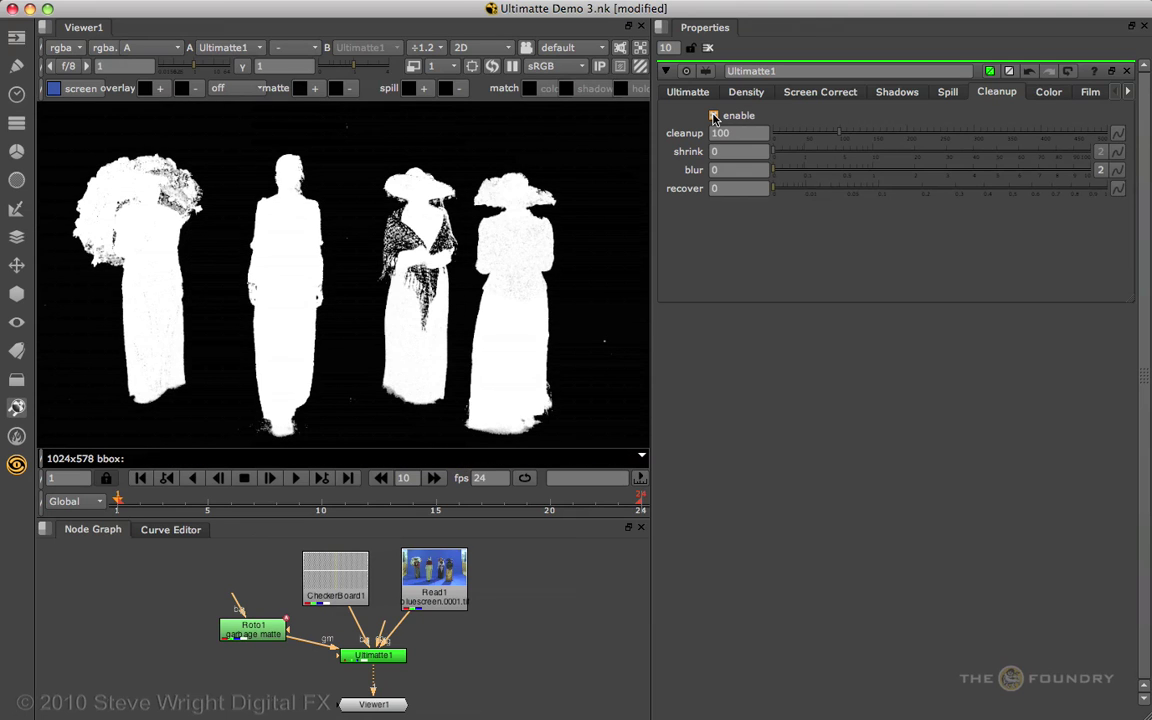
pyautogui.click(714, 116)
pyautogui.click(714, 116)
pyautogui.click(714, 116)
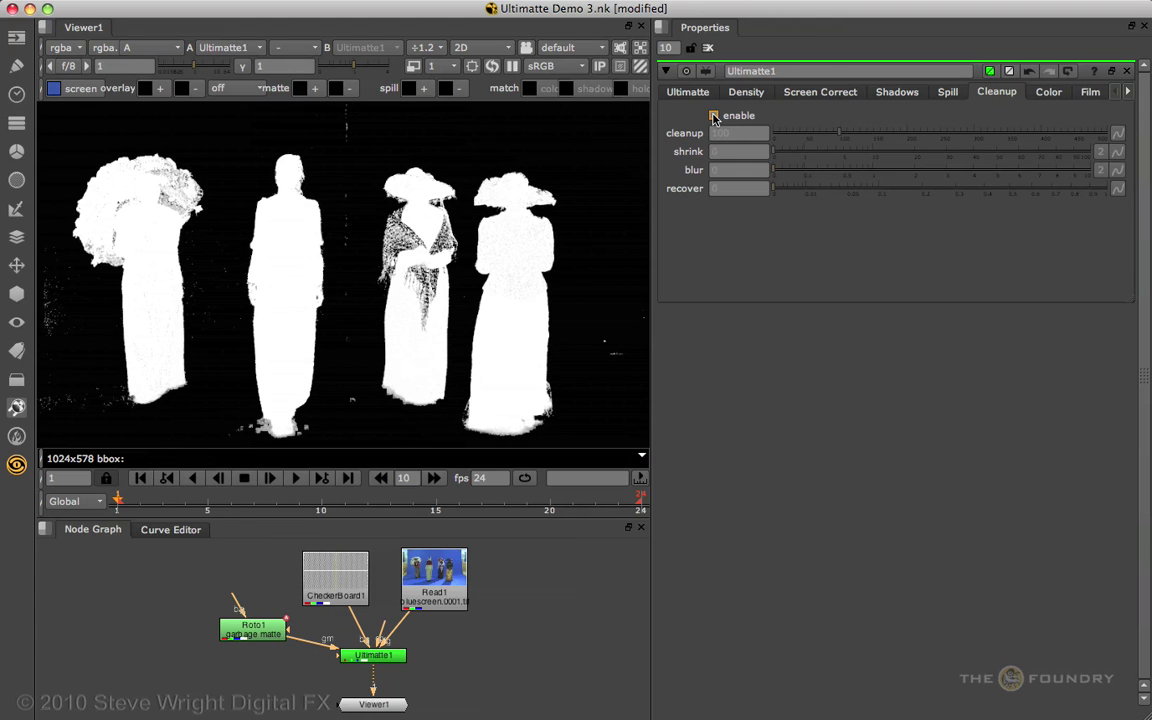
pyautogui.click(714, 116)
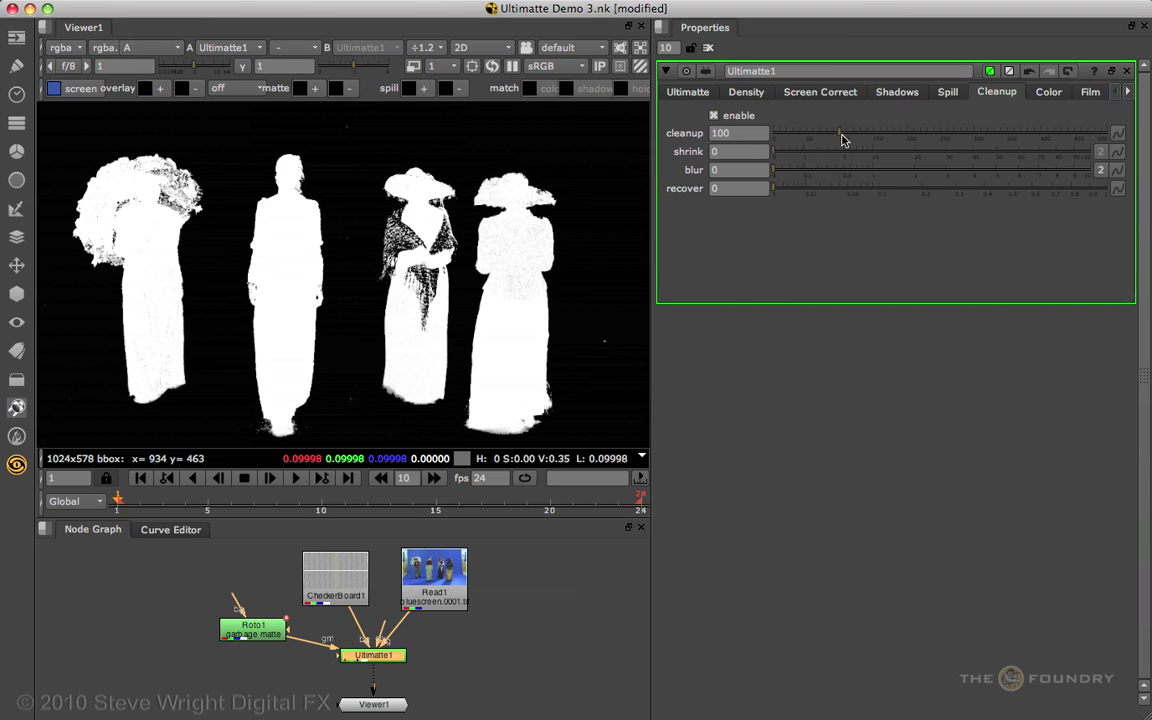
pyautogui.moveTo(843, 136)
pyautogui.mouseDown()
pyautogui.moveTo(987, 138)
pyautogui.moveTo(770, 137)
pyautogui.moveTo(835, 137)
pyautogui.mouseUp()
pyautogui.click(998, 137)
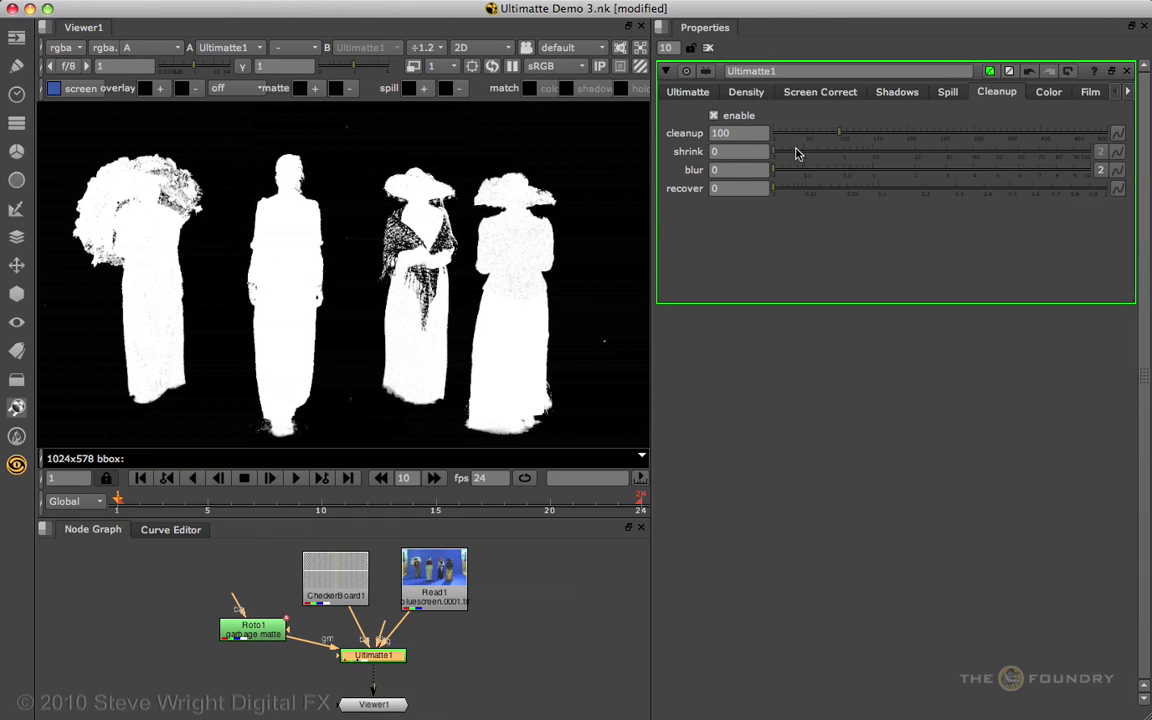
pyautogui.keyDown('alt'); pyautogui.moveTo(296, 275); pyautogui.dragTo(404, 260, button='middle'); pyautogui.keyUp('alt')
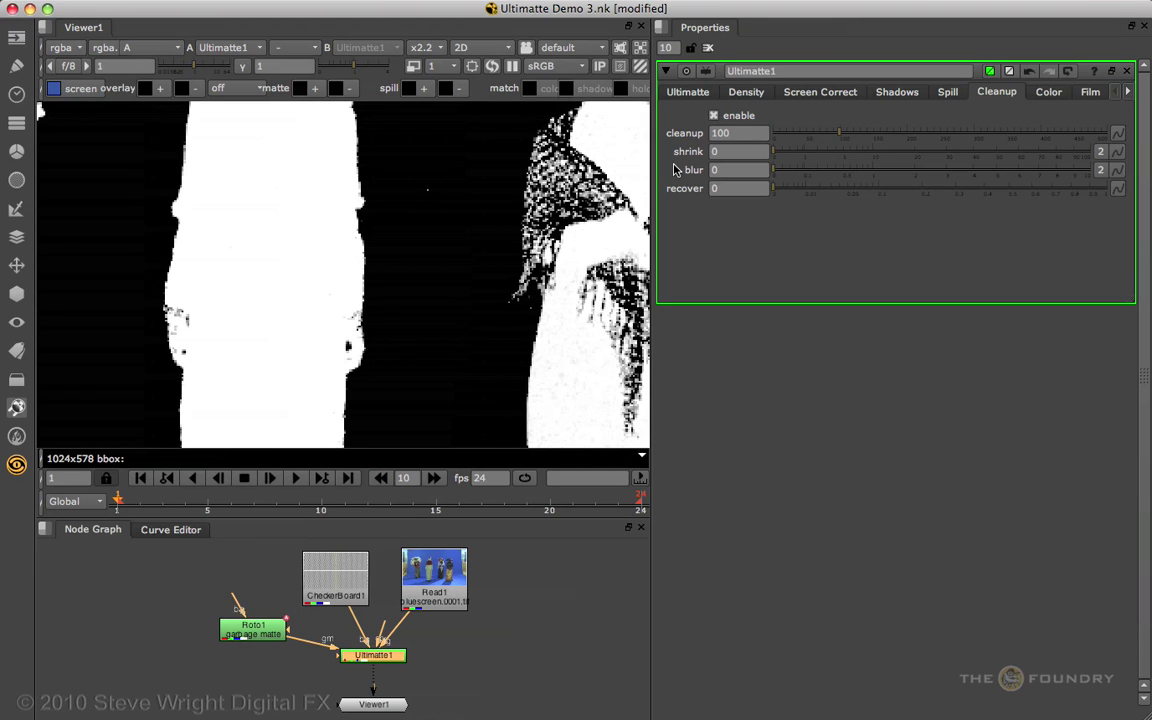
pyautogui.moveTo(780, 154)
pyautogui.mouseDown()
pyautogui.moveTo(956, 159)
pyautogui.moveTo(772, 157)
pyautogui.moveTo(784, 174)
pyautogui.moveTo(908, 172)
pyautogui.moveTo(766, 172)
pyautogui.mouseUp()
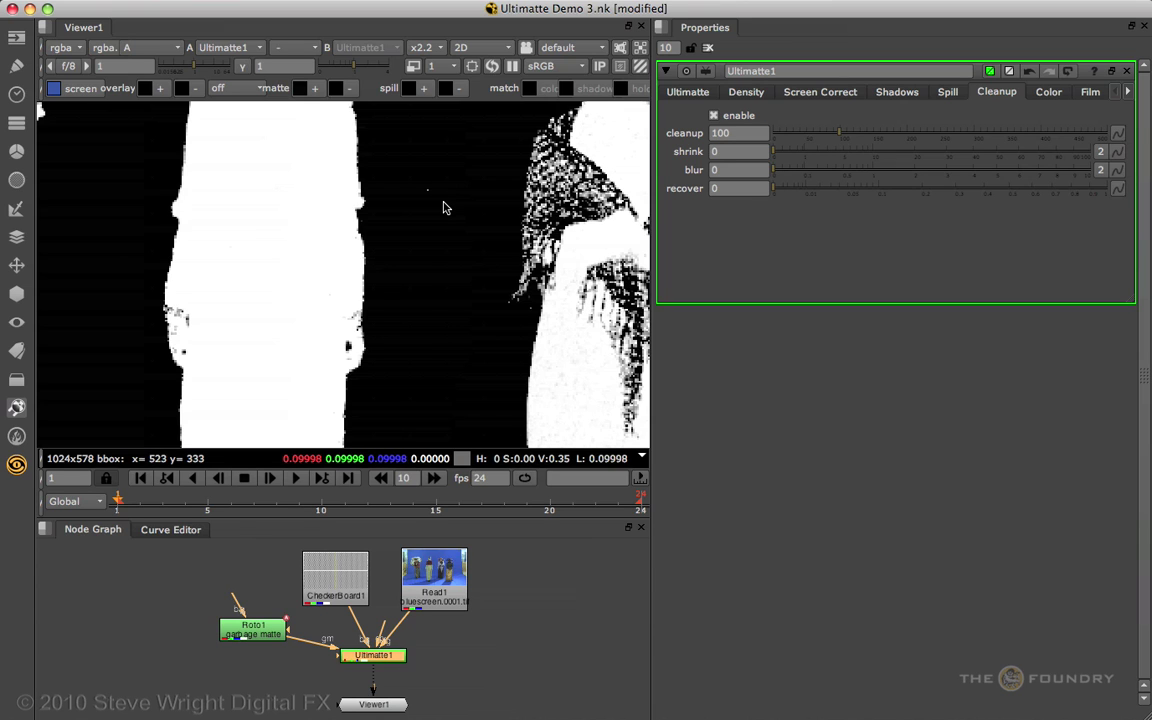
pyautogui.scroll(-5, 445, 208)
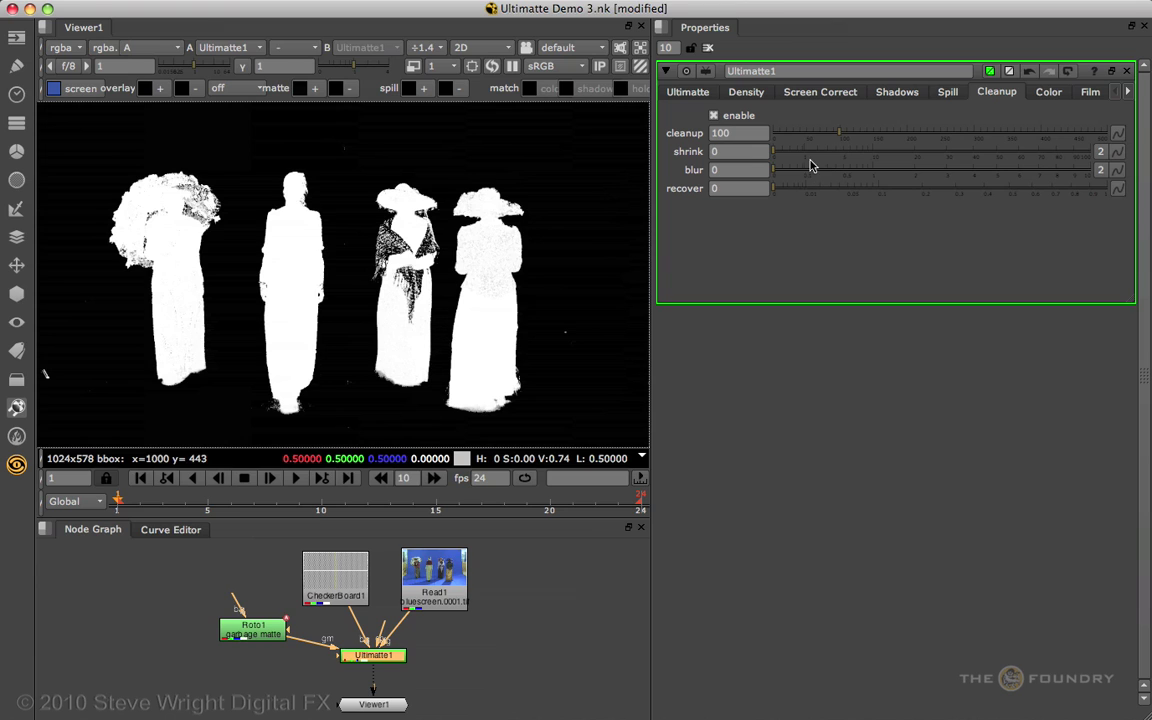
pyautogui.moveTo(775, 191)
pyautogui.mouseDown()
pyautogui.moveTo(1044, 203)
pyautogui.moveTo(761, 198)
pyautogui.mouseUp()
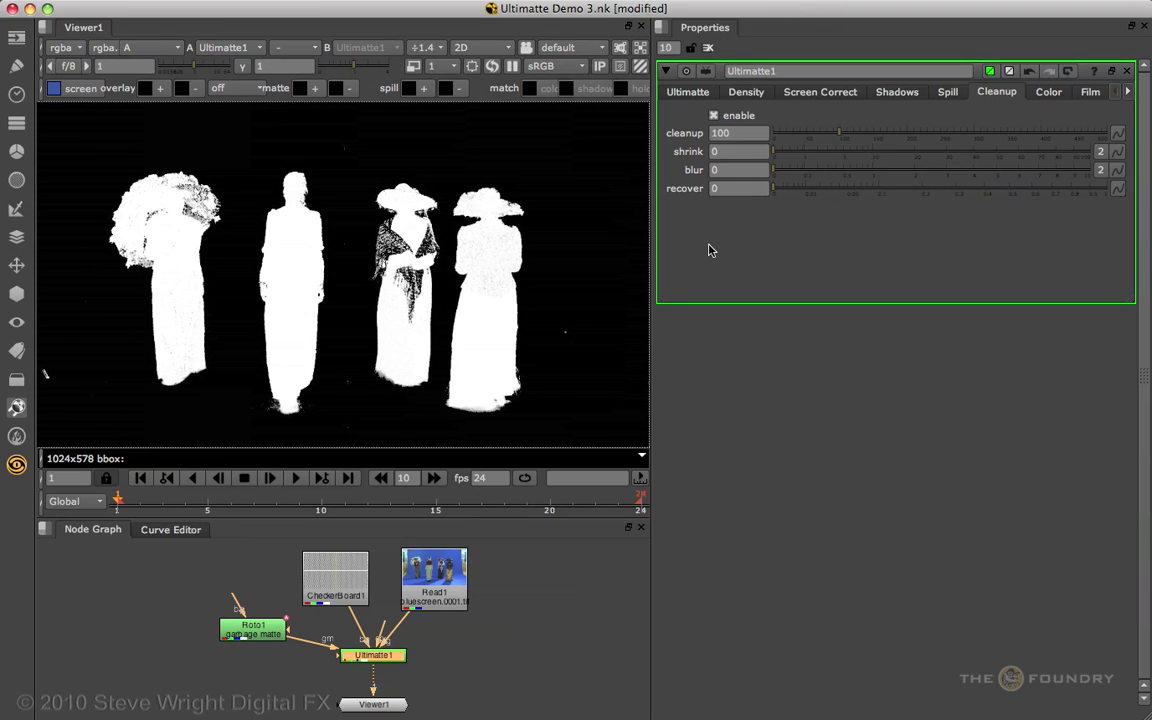
# - Change the viewer channels from A back to RGB
pyautogui.click(150, 46)
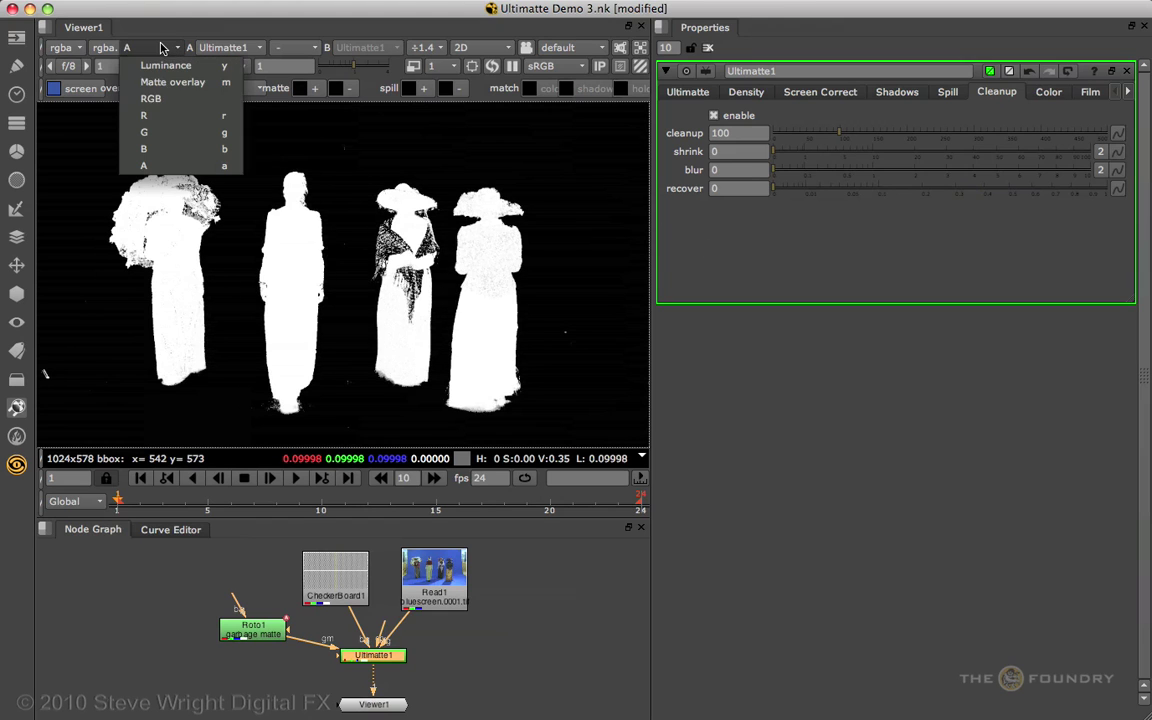
pyautogui.click(158, 98)
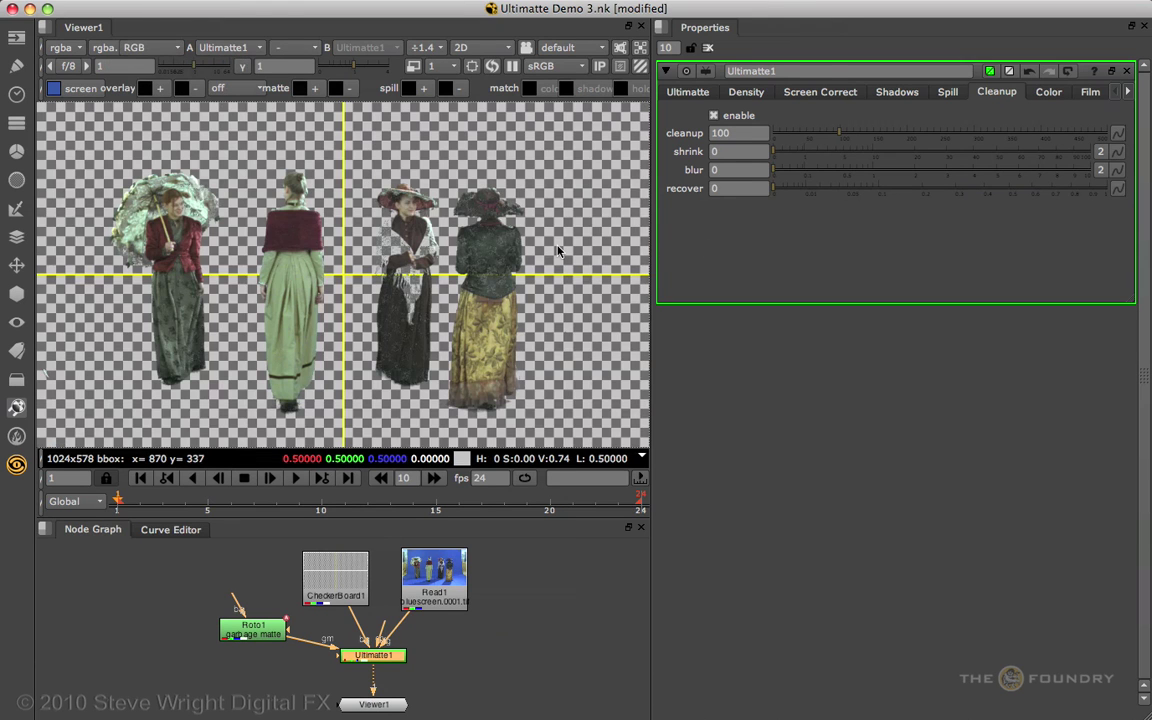